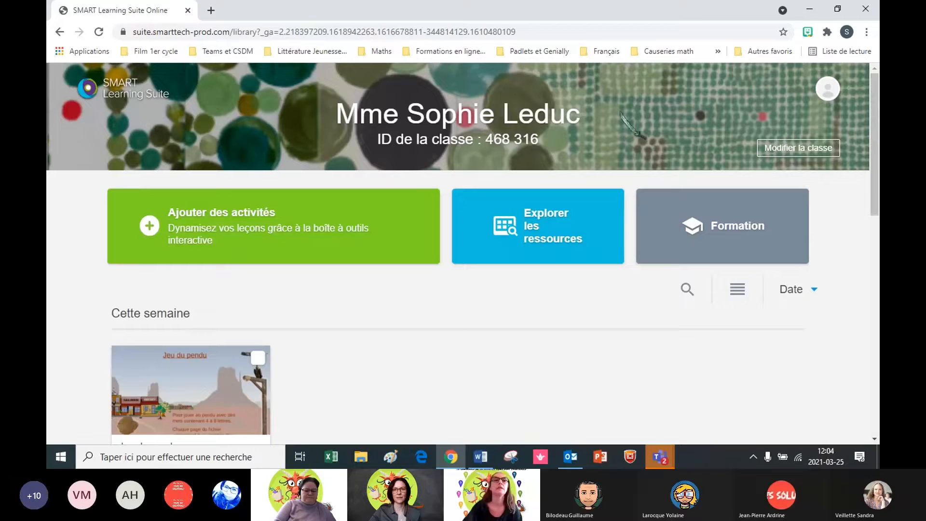
# Look at the setup options of a new Criez-le ! activity, and discard the activity without saving it.
pyautogui.moveTo(877, 139)
pyautogui.mouseDown()
pyautogui.moveTo(878, 178)
pyautogui.moveTo(878, 126)
pyautogui.mouseUp()
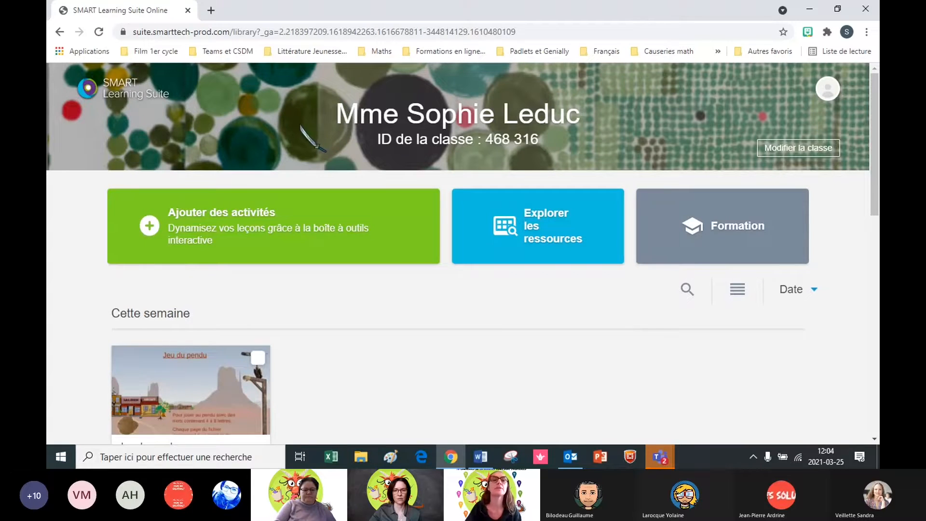
pyautogui.click(304, 229)
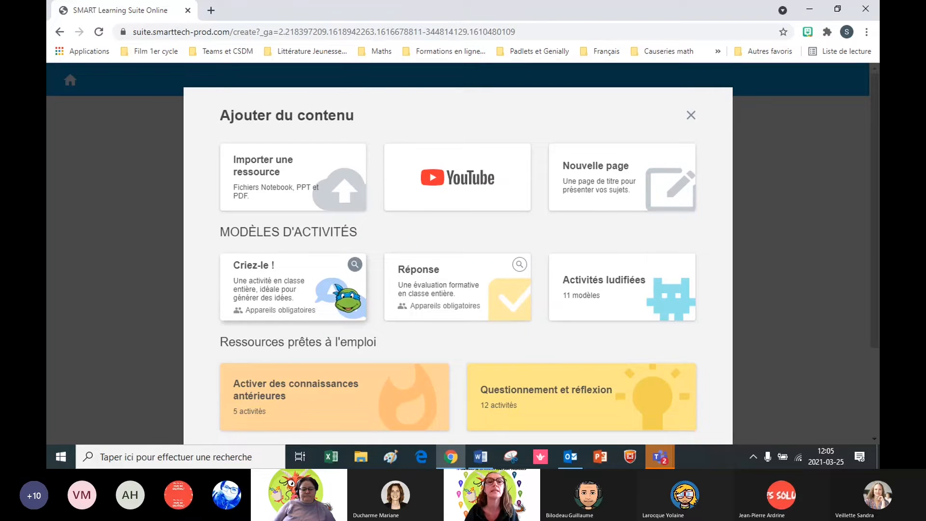
pyautogui.click(338, 289)
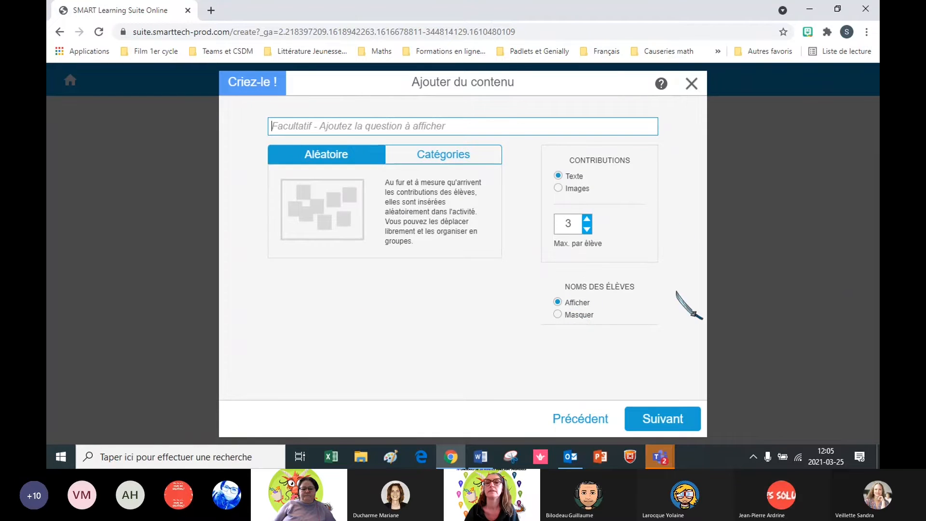
pyautogui.click(692, 84)
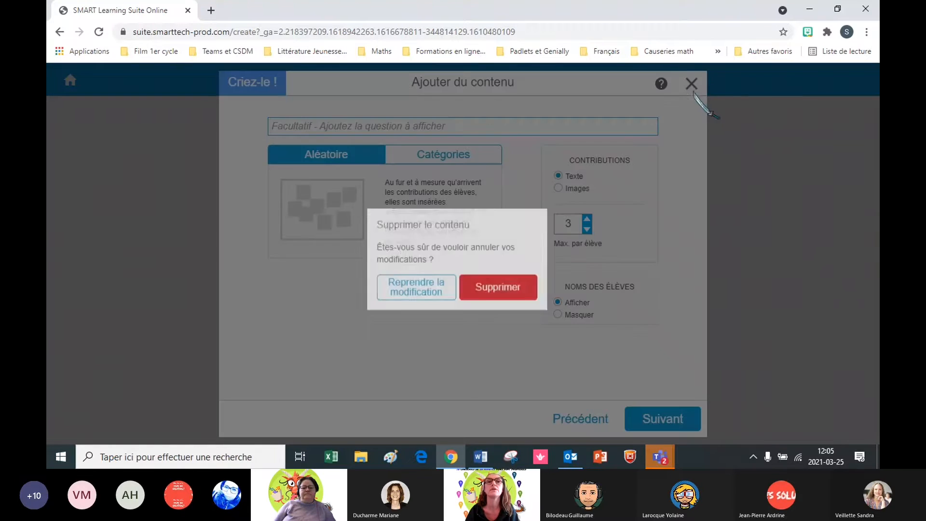
pyautogui.click(483, 298)
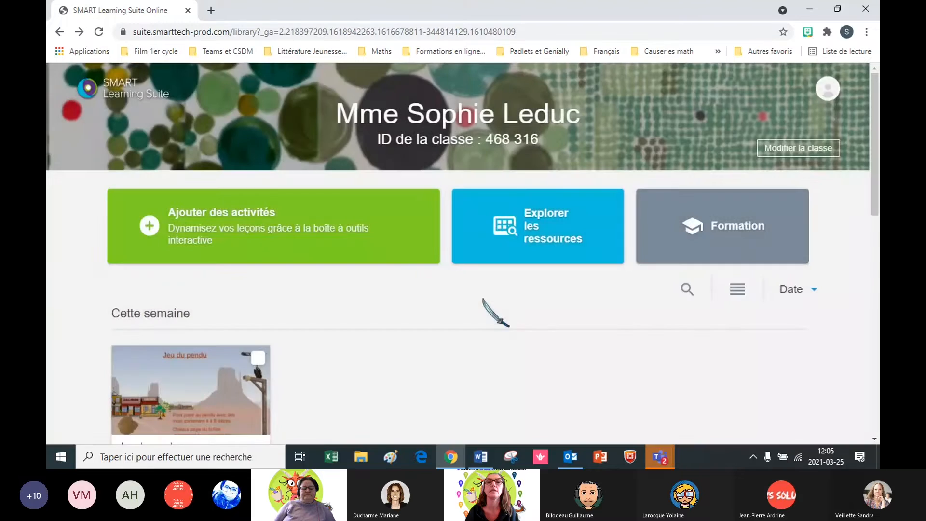
# Browse the Activités ludifiées templates offered for new activities, and return to the library.
pyautogui.click(354, 233)
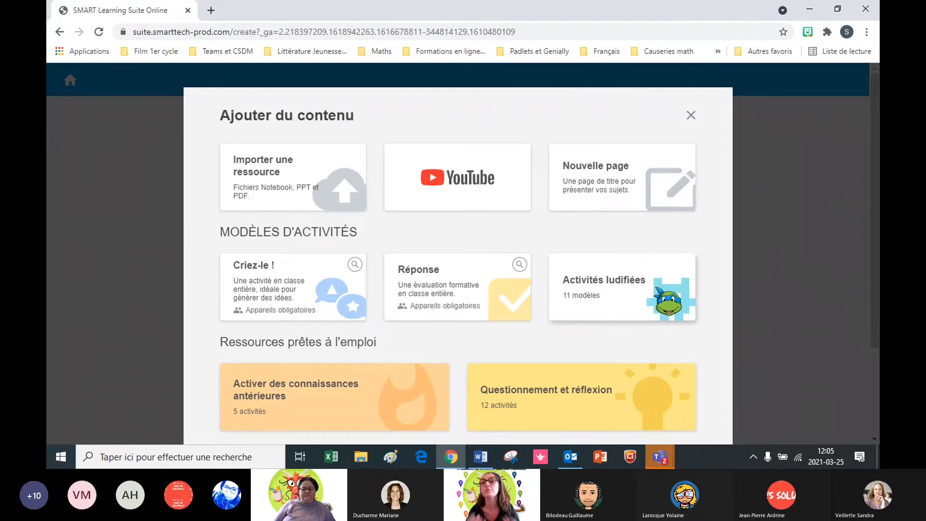
pyautogui.click(663, 297)
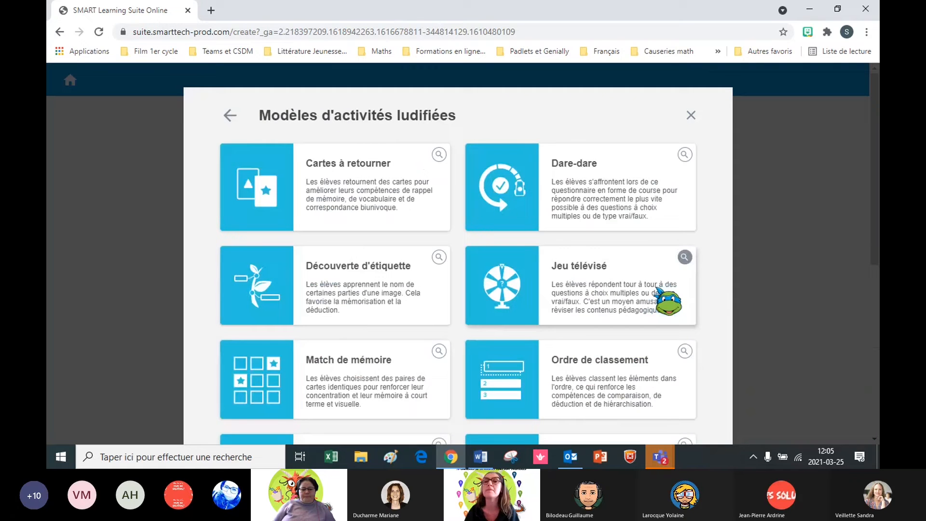
pyautogui.moveTo(876, 182)
pyautogui.mouseDown()
pyautogui.moveTo(875, 356)
pyautogui.moveTo(875, 177)
pyautogui.mouseUp()
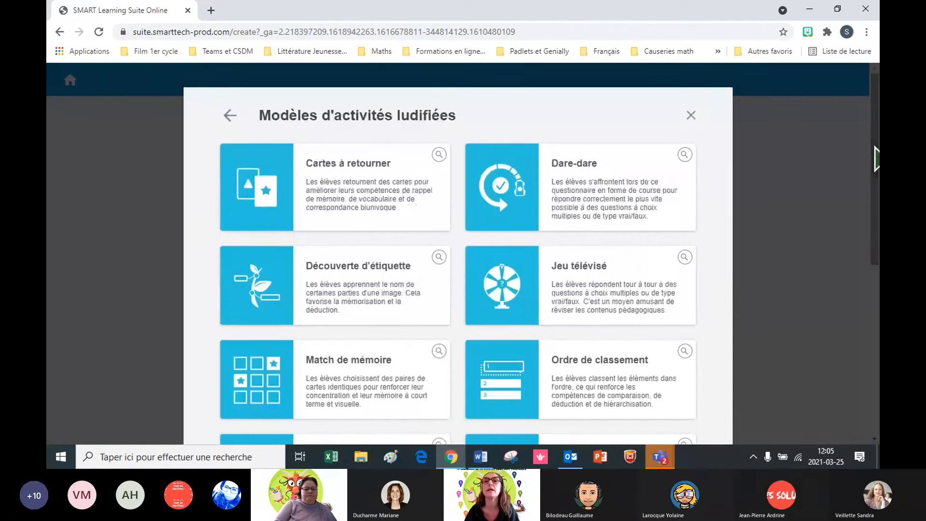
pyautogui.click(690, 115)
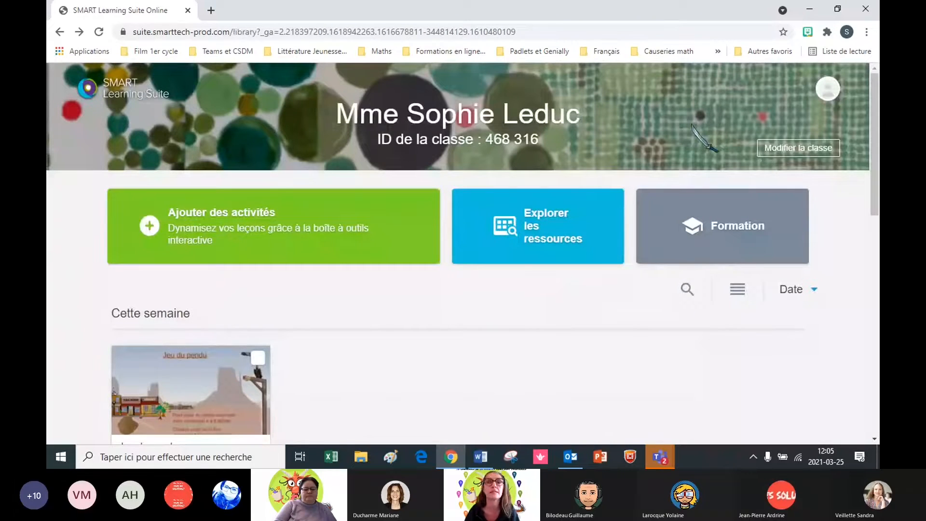
# Browse the ready-made activities under Activer des connaissances antérieures, and return to the library.
pyautogui.click(341, 245)
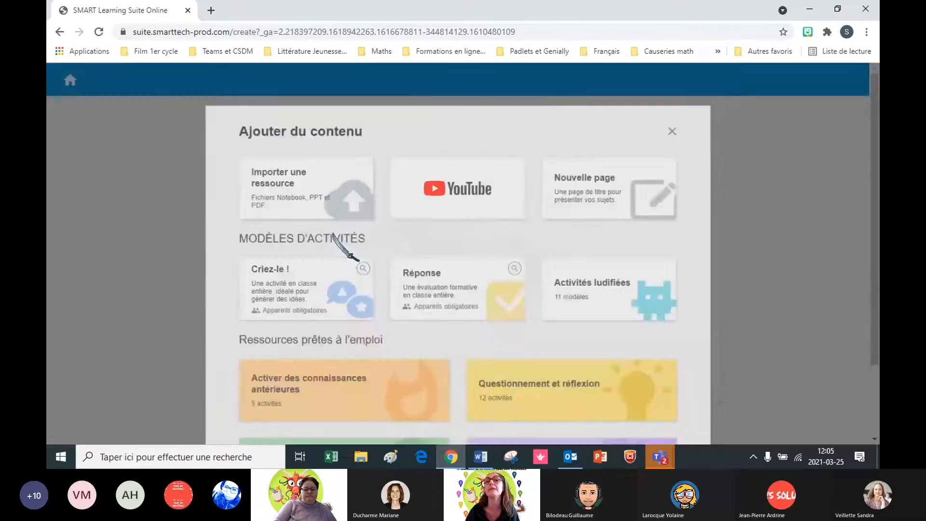
pyautogui.moveTo(874, 206); pyautogui.dragTo(871, 295)
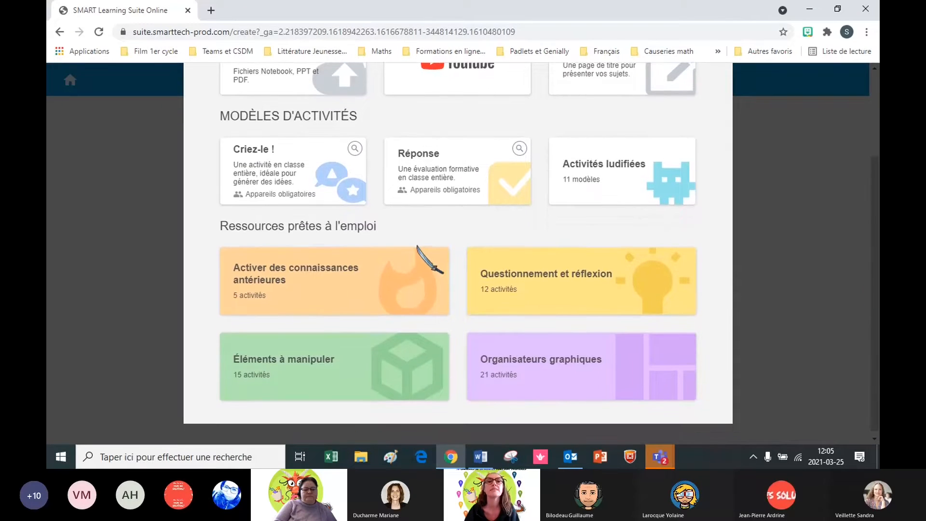
pyautogui.click(334, 299)
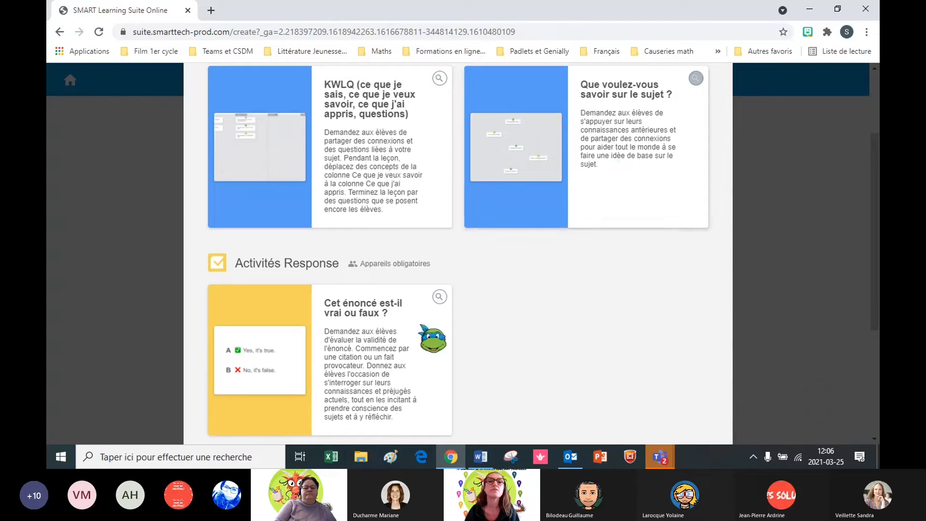
pyautogui.moveTo(876, 230); pyautogui.dragTo(877, 149)
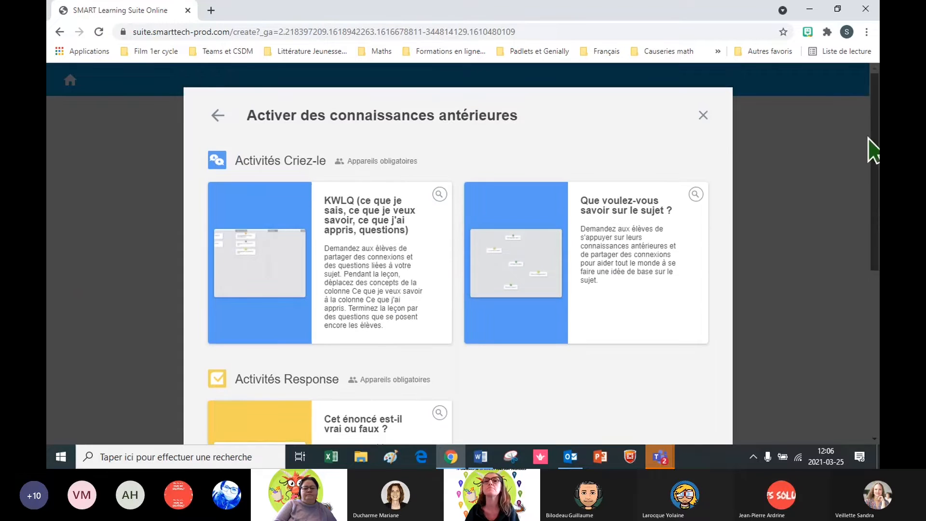
pyautogui.click(703, 116)
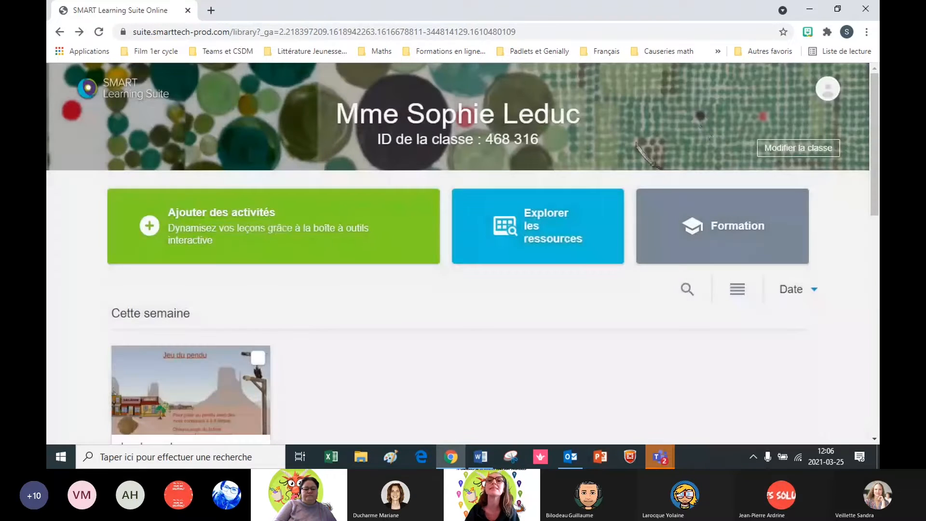
# Browse the ready-made activities under Questionnement et réflexion, and return to the library.
pyautogui.click(357, 249)
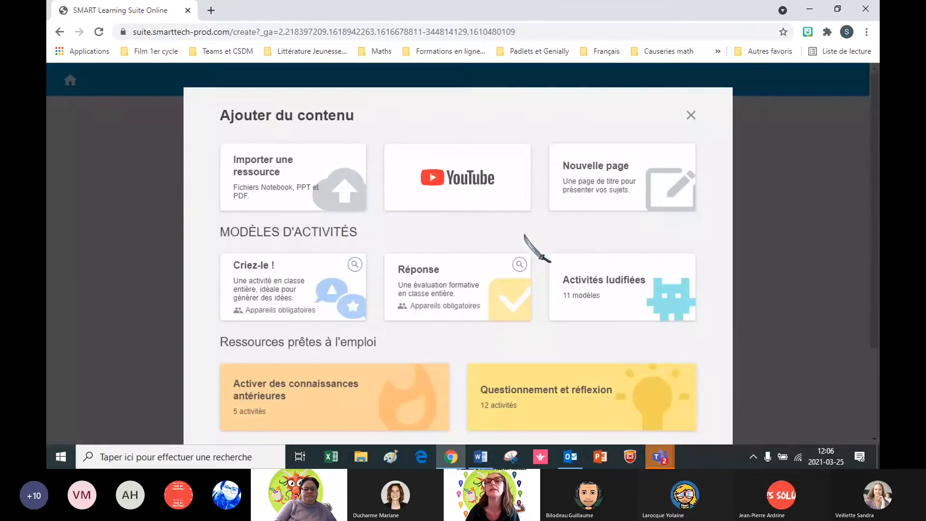
pyautogui.scroll(-3, 869, 241)
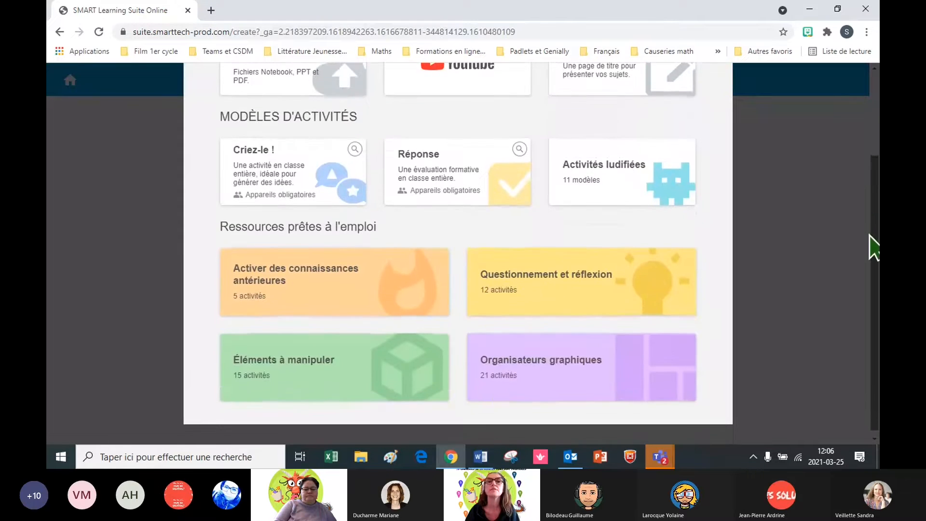
pyautogui.click(650, 299)
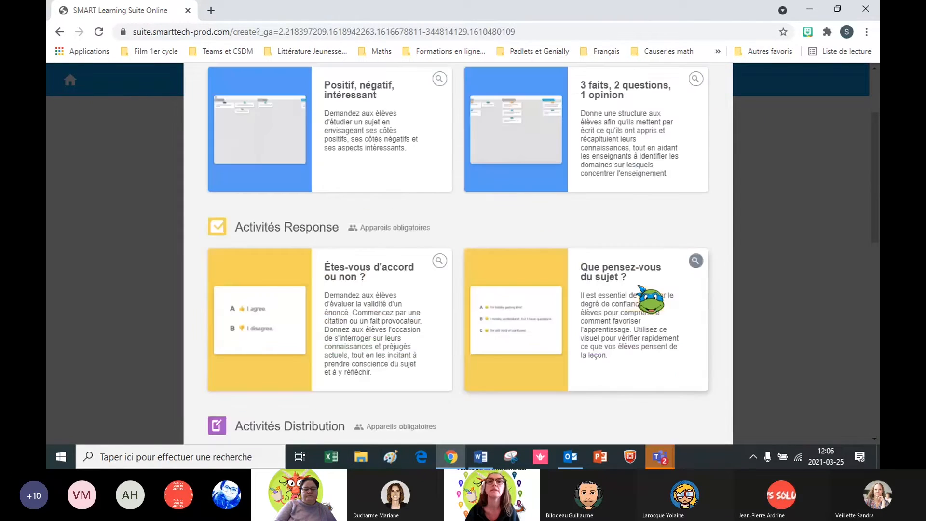
pyautogui.moveTo(875, 198); pyautogui.dragTo(876, 147)
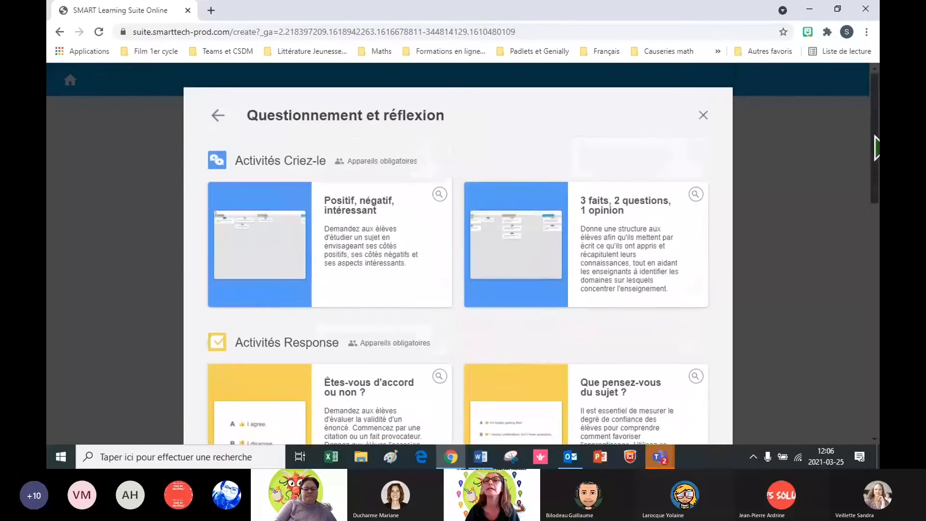
pyautogui.click(704, 115)
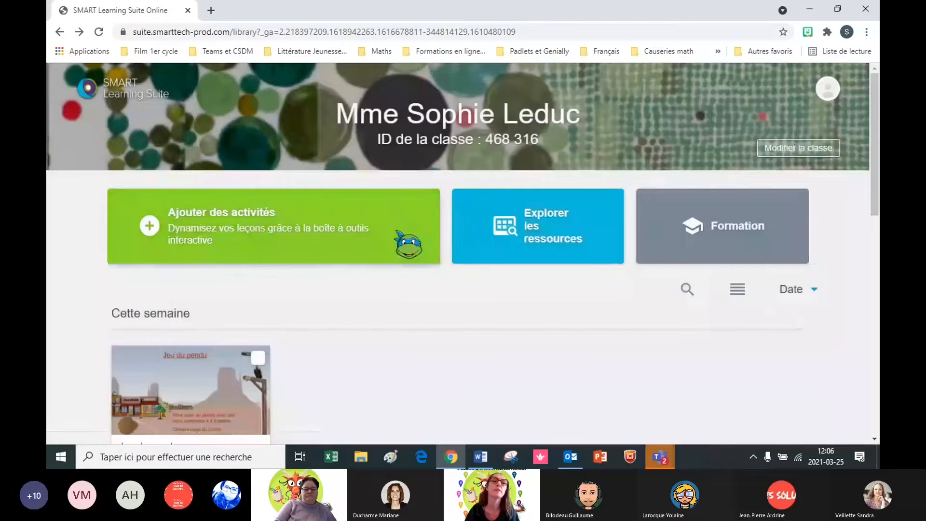
# Browse the ready-made Éléments à manipuler resources, and go back to the overview of content that can be added.
pyautogui.click(396, 231)
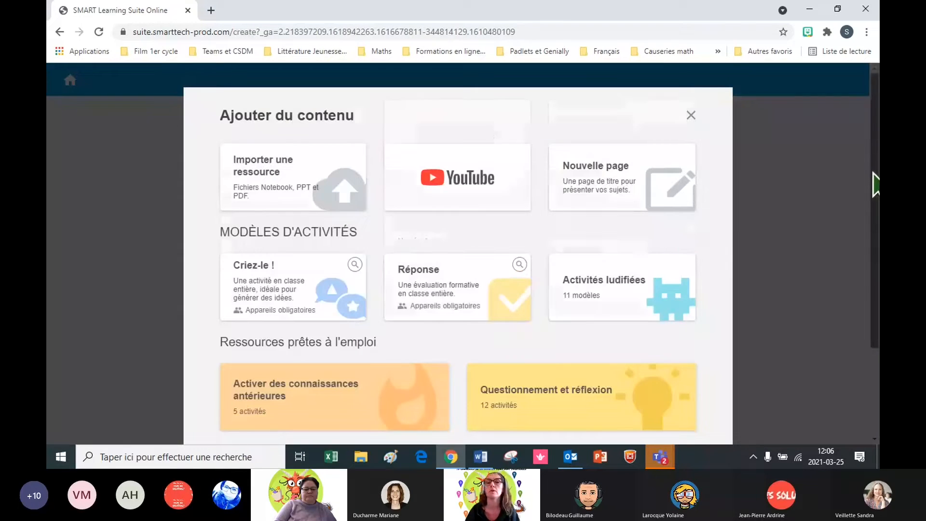
pyautogui.moveTo(874, 182); pyautogui.dragTo(869, 247)
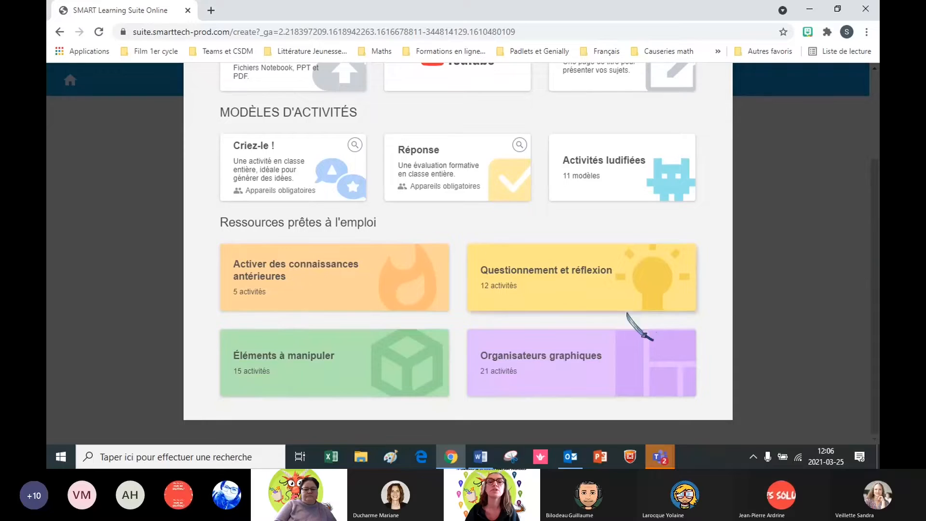
pyautogui.click(384, 374)
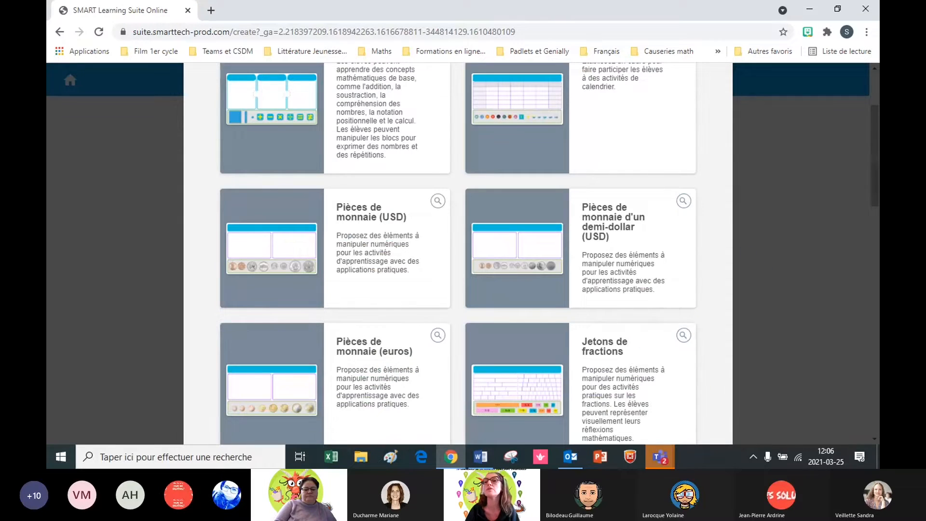
pyautogui.moveTo(877, 173); pyautogui.dragTo(868, 97)
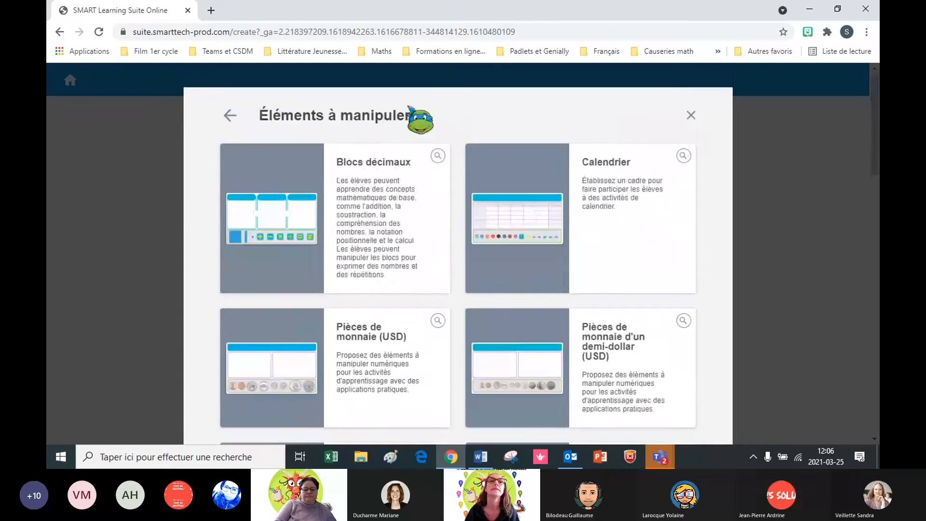
pyautogui.click(227, 115)
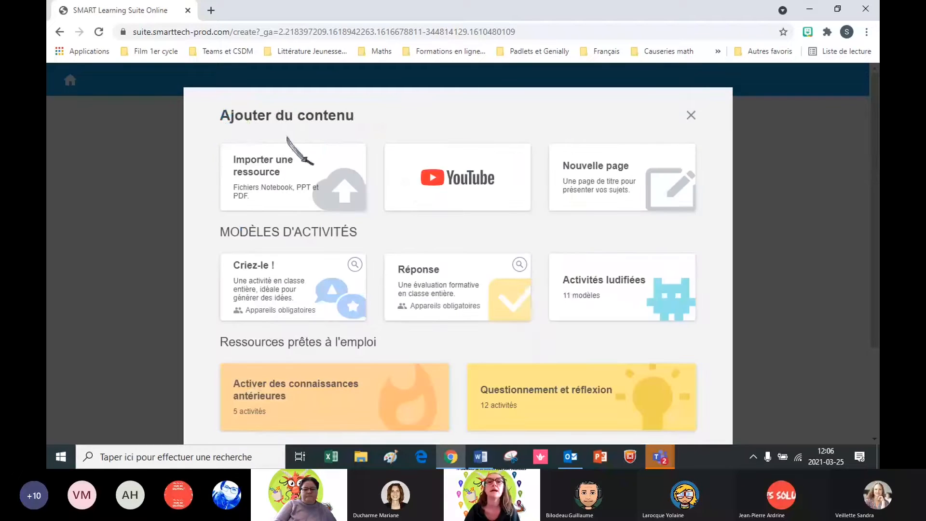
# Browse the ready-made Organisateurs graphiques, and close the content picker to return to the library.
pyautogui.moveTo(876, 171); pyautogui.dragTo(867, 256)
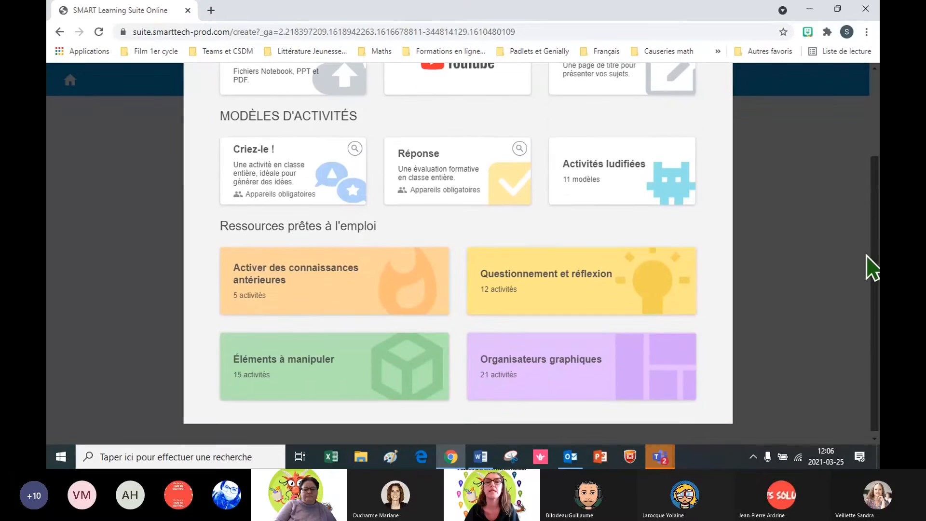
pyautogui.click(586, 381)
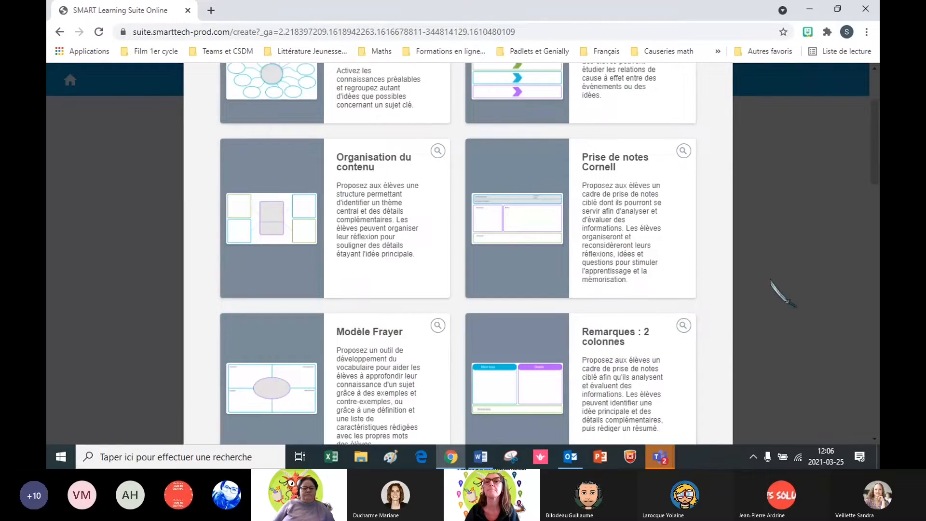
pyautogui.moveTo(875, 155); pyautogui.dragTo(823, 99)
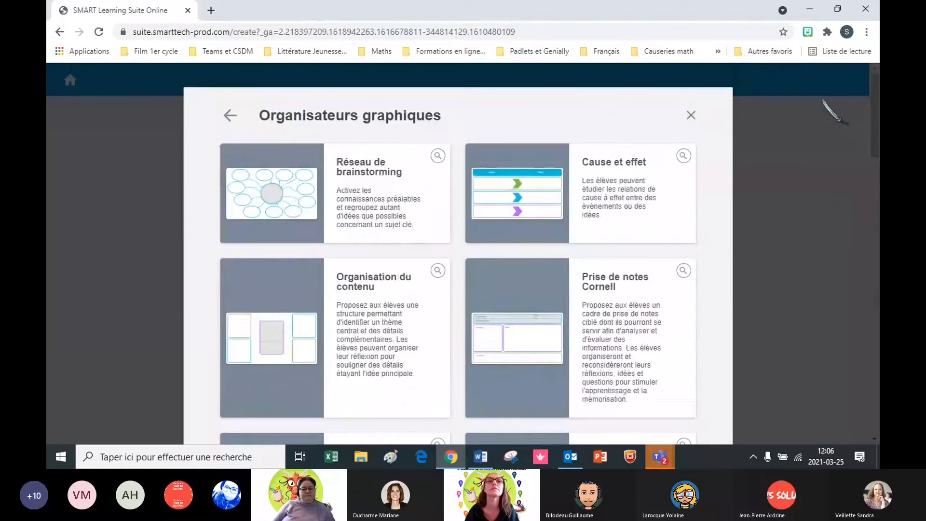
pyautogui.click(230, 117)
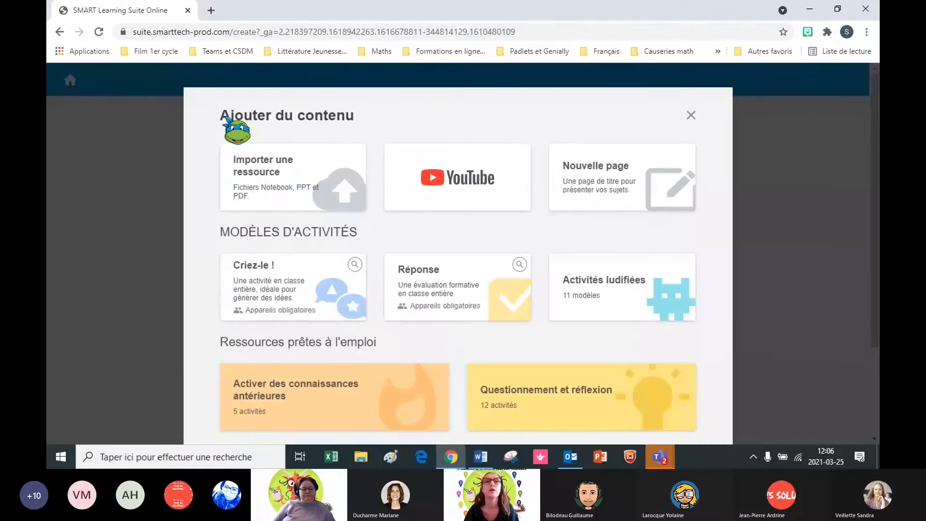
pyautogui.click(692, 120)
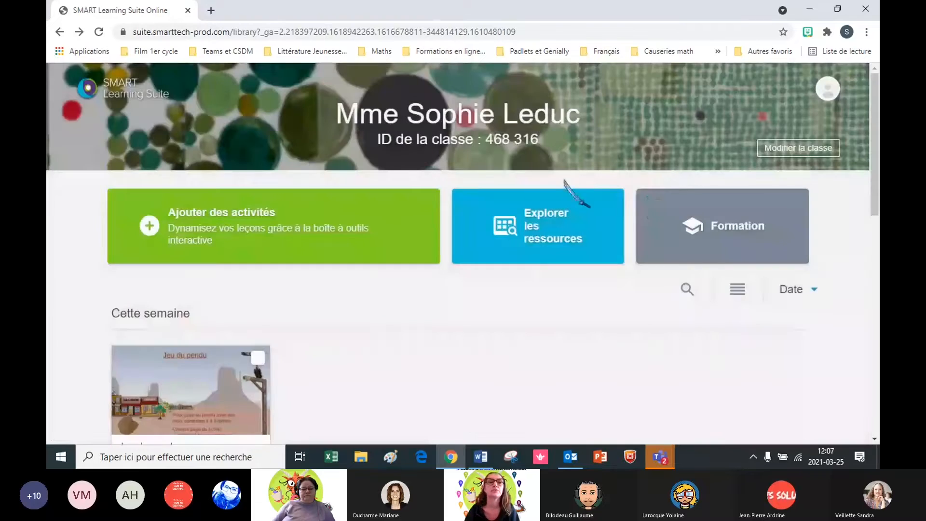
# Open last week's lesson MASAÉ Costume de Super Héros from the library for editing.
pyautogui.moveTo(864, 189); pyautogui.dragTo(866, 288)
pyautogui.moveTo(627, 299)
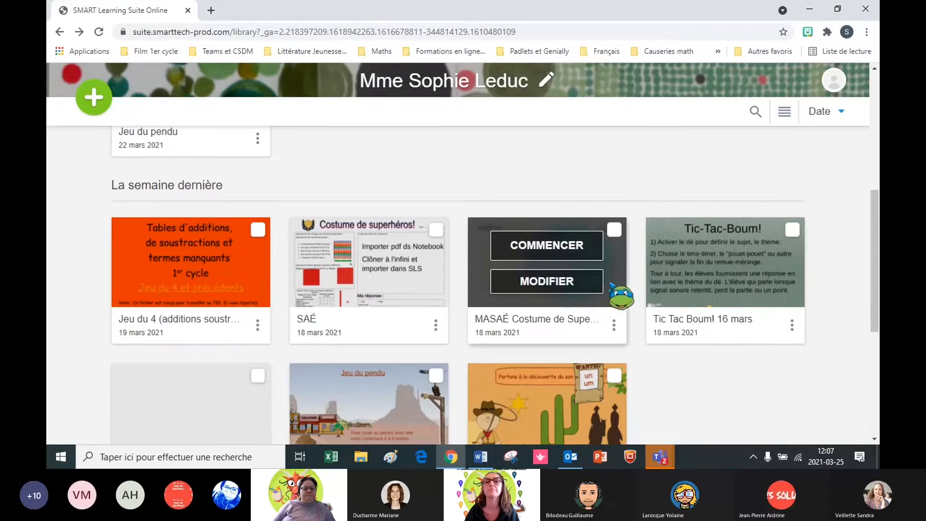
pyautogui.click(570, 283)
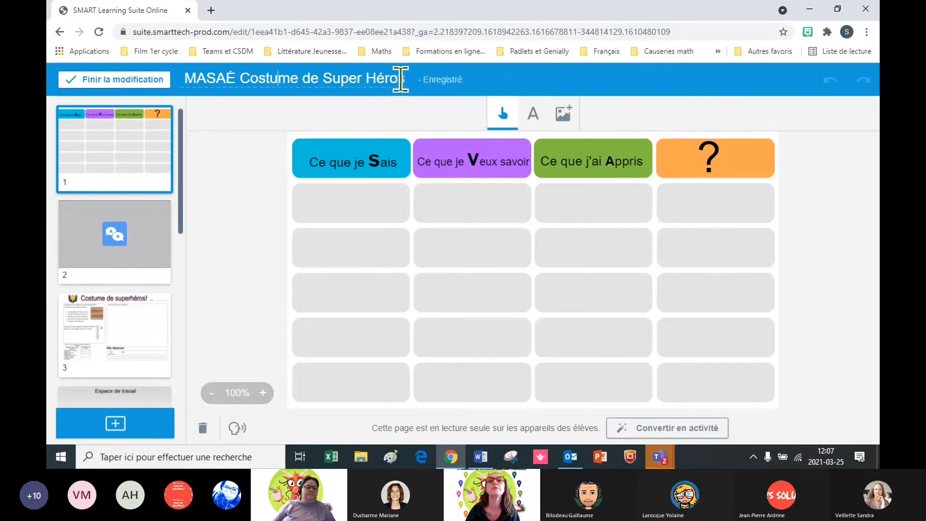
pyautogui.moveTo(405, 81); pyautogui.dragTo(259, 82)
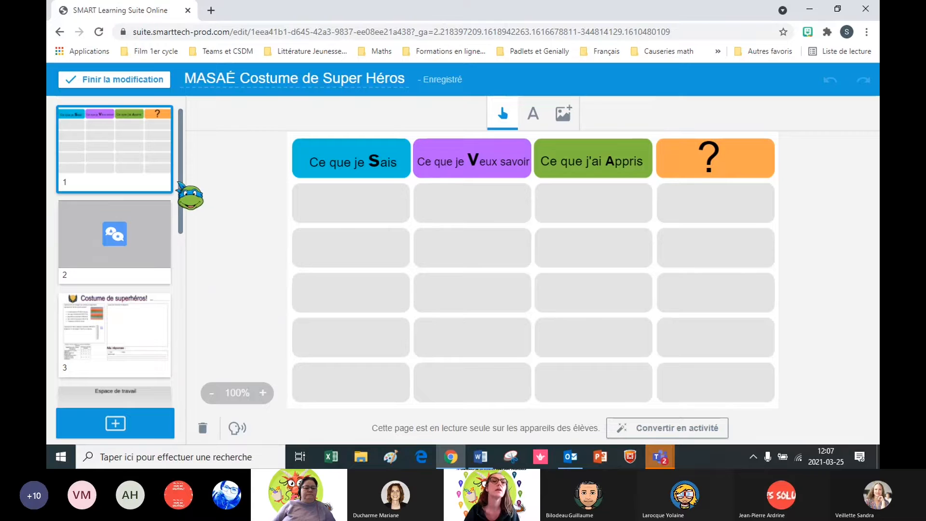
# Look over the lesson's pages, viewing the Costume de superhéros! worksheet on page 3 and returning to the table on page 1.
pyautogui.moveTo(191, 197); pyautogui.dragTo(200, 241)
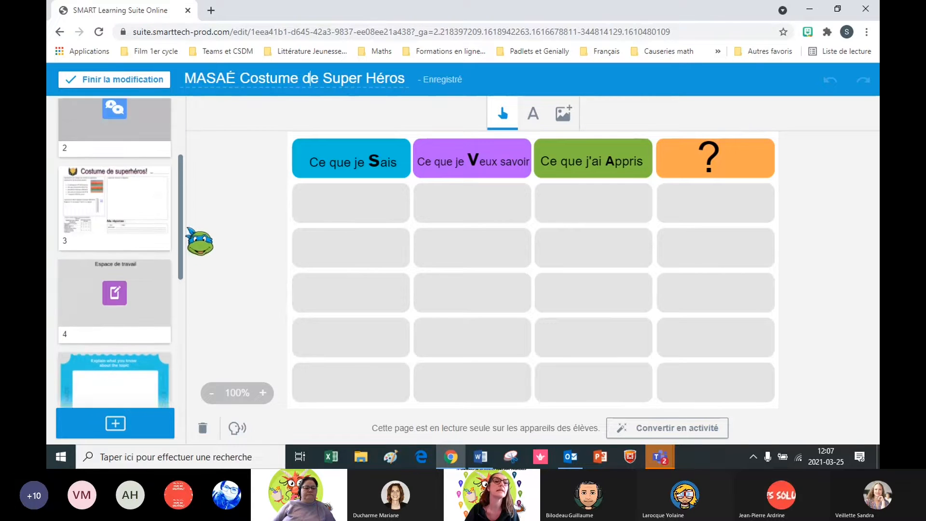
pyautogui.click(139, 212)
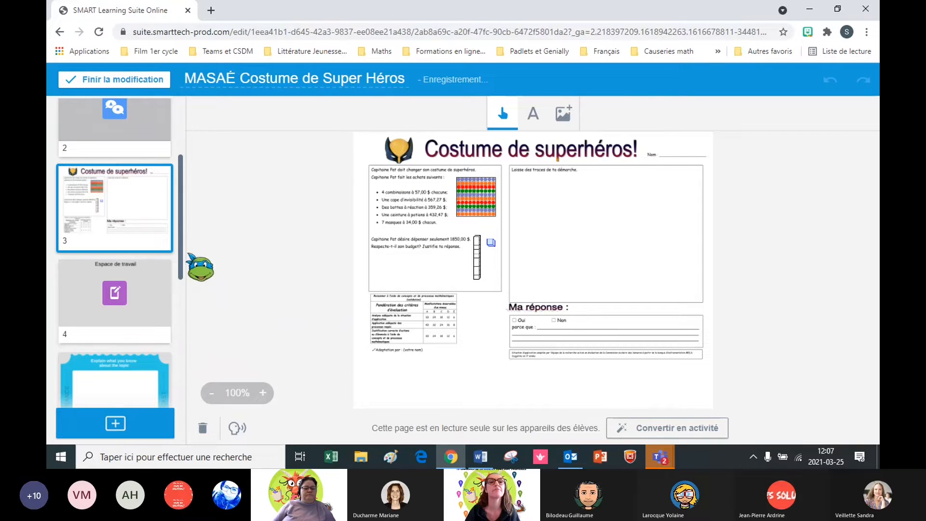
pyautogui.moveTo(181, 242); pyautogui.dragTo(182, 182)
pyautogui.click(123, 154)
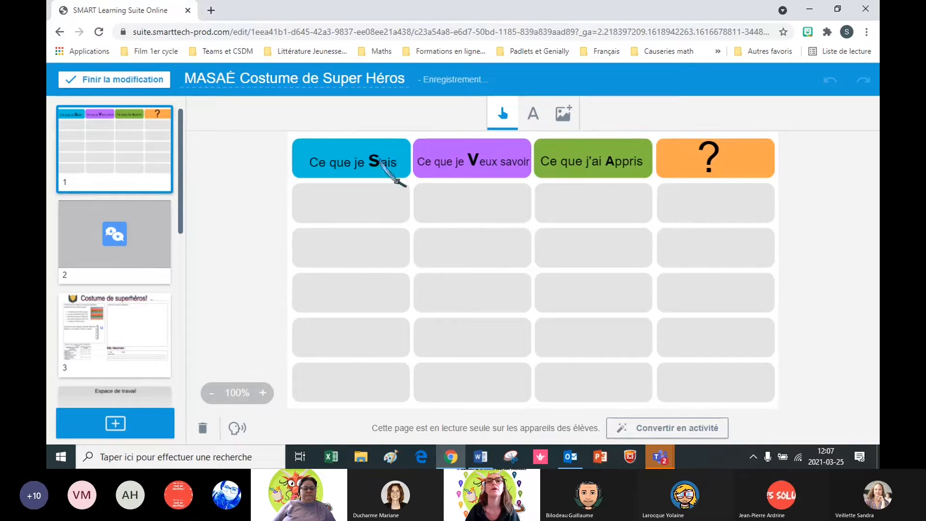
# Unlock the first column heading of the page 1 table, reword it as "Ce que vous Savez", and lock it again.
pyautogui.click(386, 171)
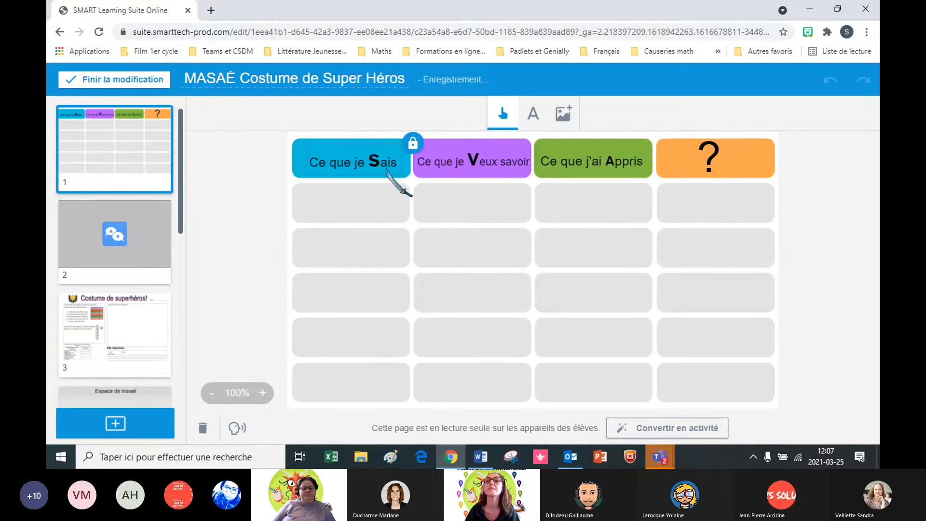
pyautogui.click(413, 143)
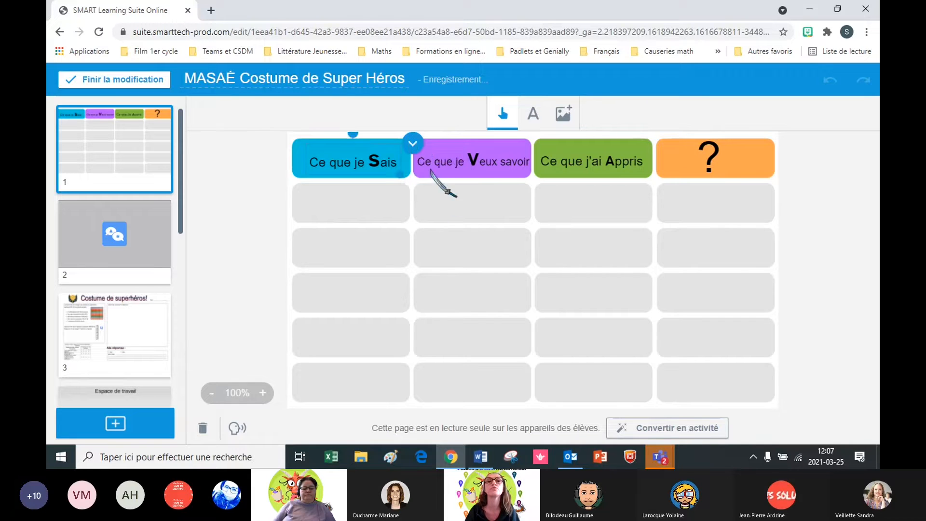
pyautogui.doubleClick(383, 163)
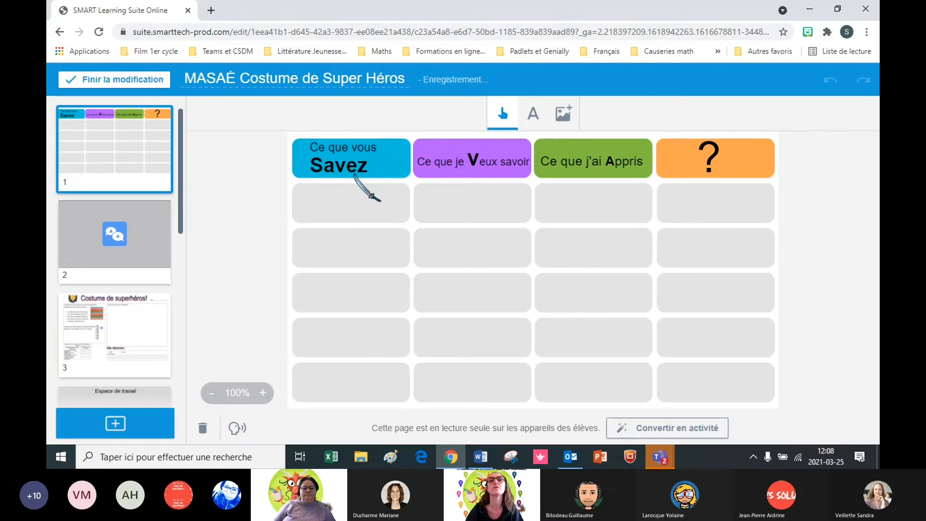
pyautogui.click(365, 159)
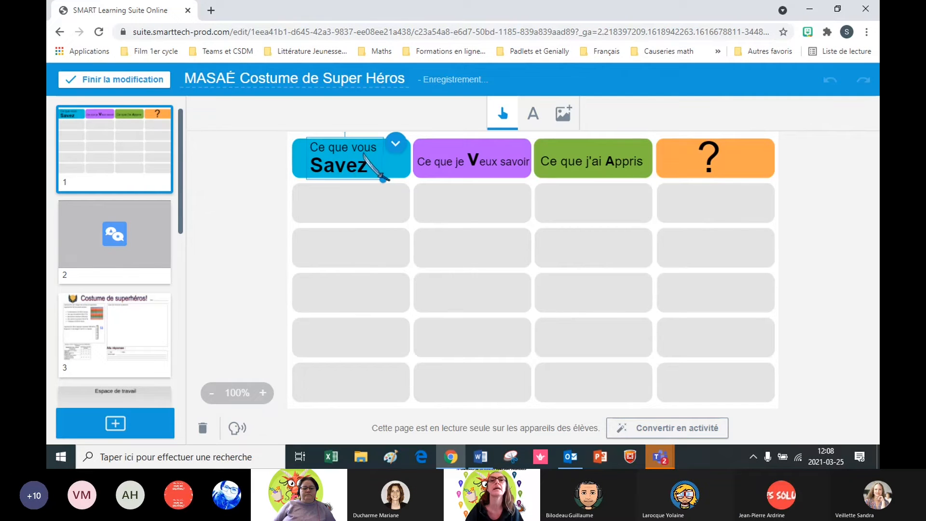
pyautogui.click(396, 143)
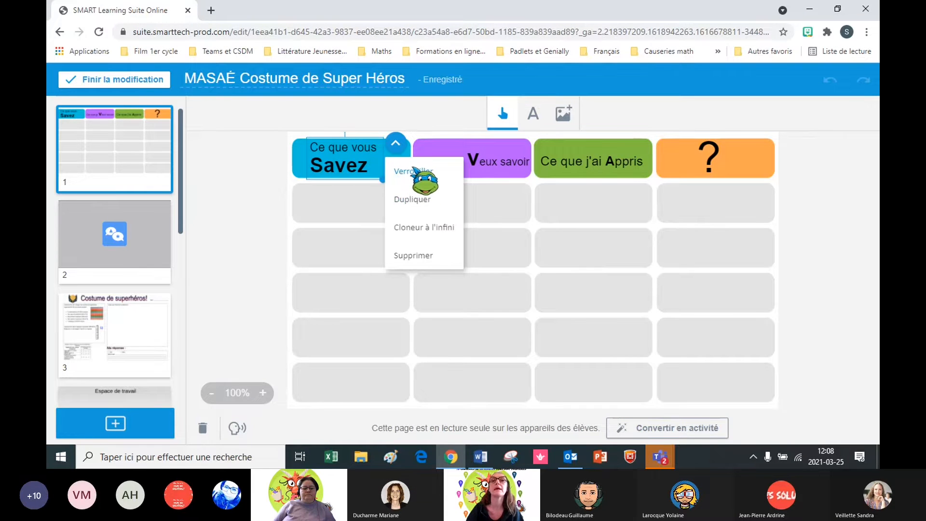
pyautogui.click(414, 172)
# Check the locking of each column heading in the page 1 table.
pyautogui.click(474, 170)
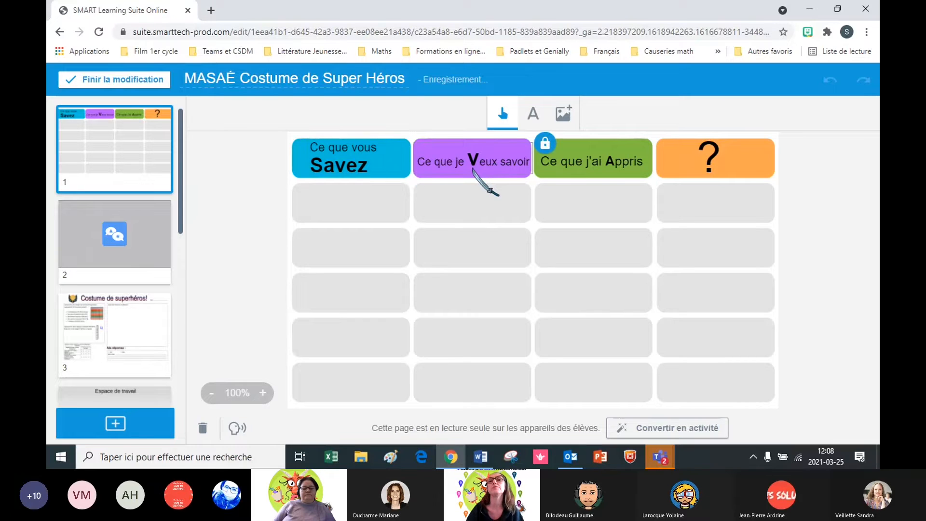
pyautogui.click(622, 171)
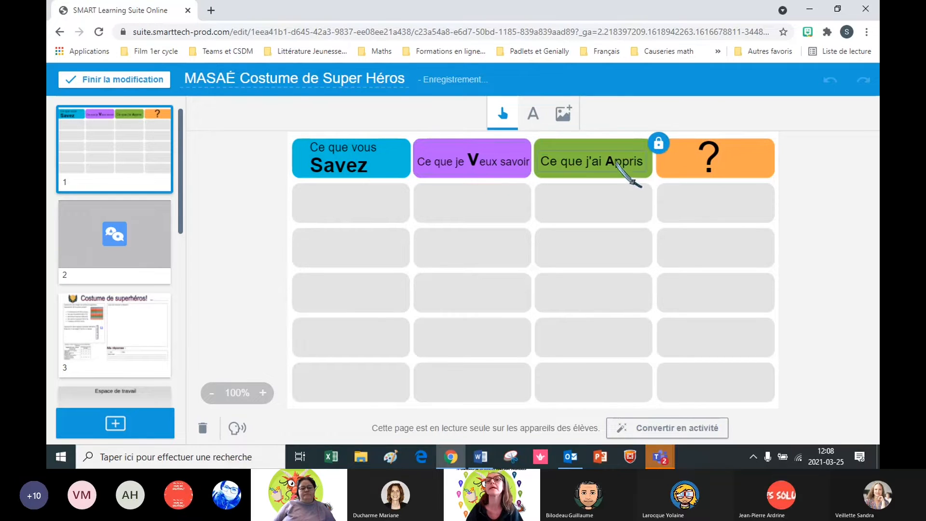
pyautogui.click(707, 164)
pyautogui.click(578, 165)
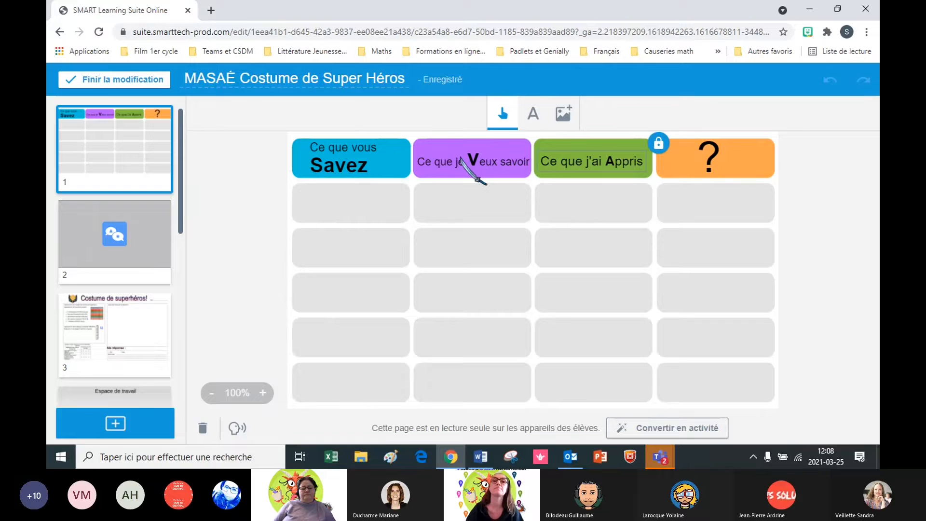
pyautogui.click(461, 159)
pyautogui.click(351, 167)
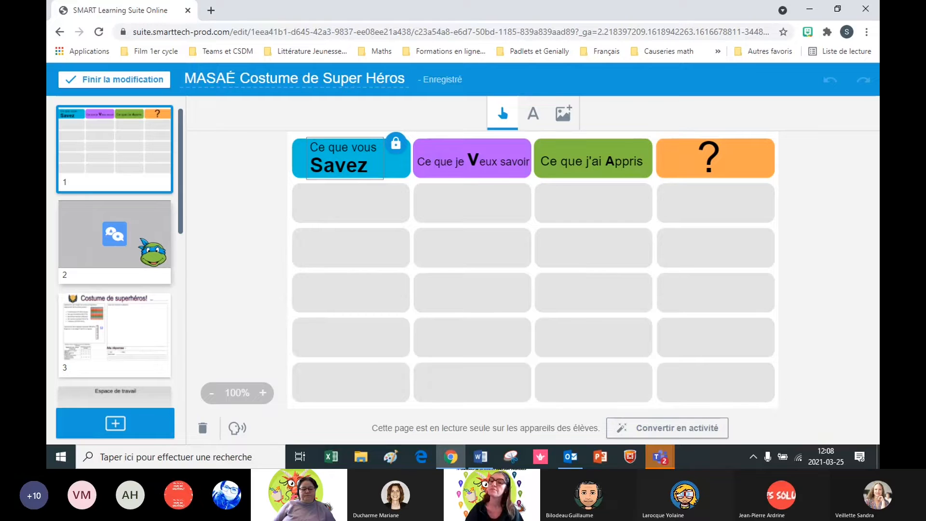
# Replace "sur" with "à propos" in the title of the activity on page 2.
pyautogui.click(115, 236)
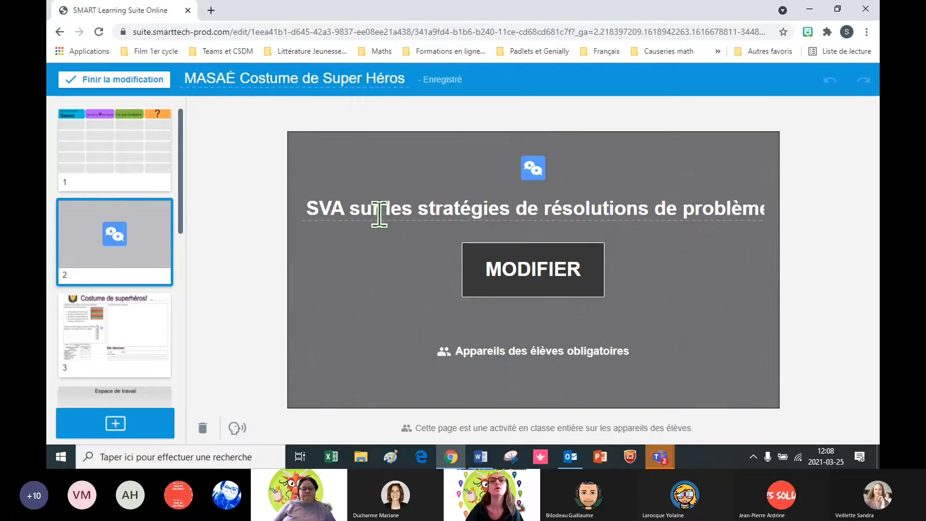
pyautogui.moveTo(343, 212); pyautogui.dragTo(382, 214)
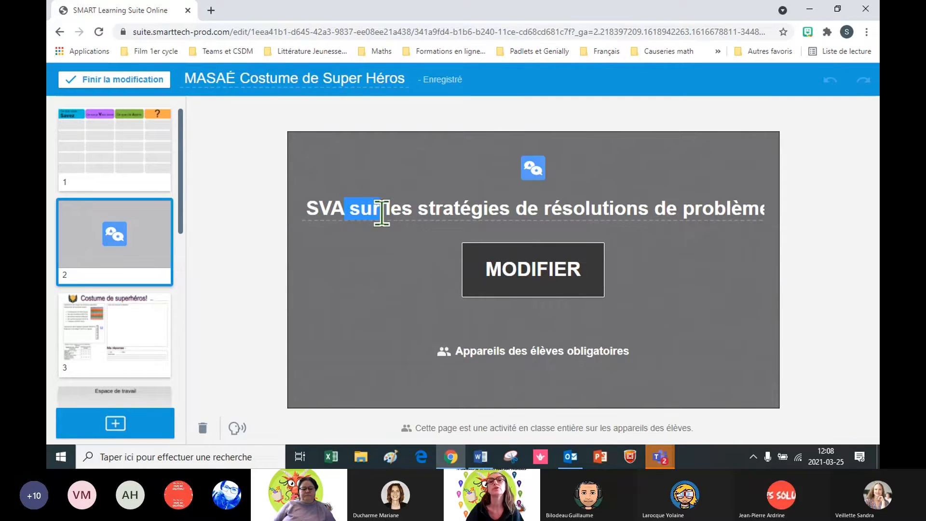
pyautogui.write('à pr')
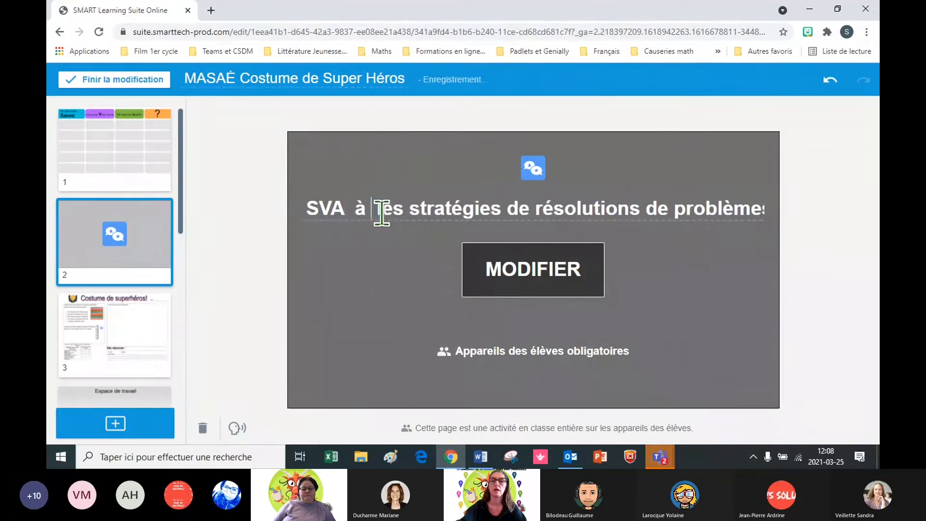
pyautogui.write('opos')
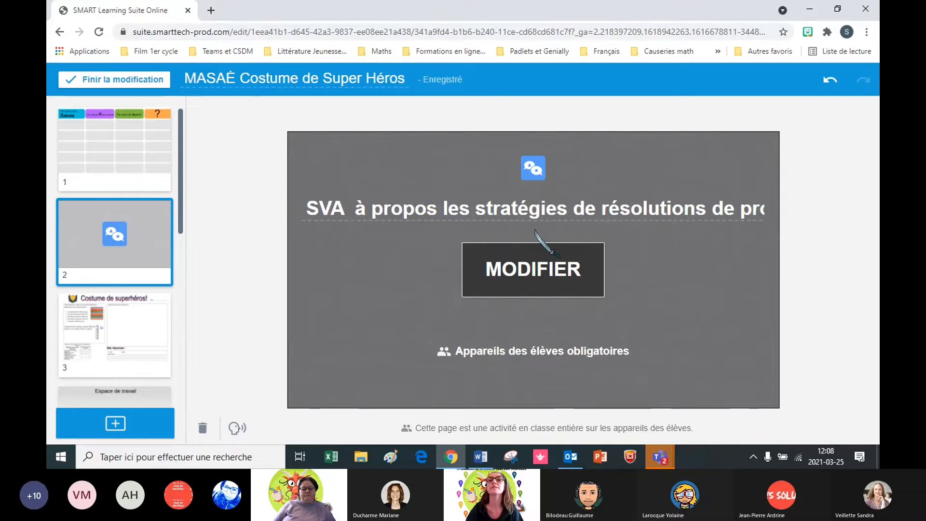
# Open the page 2 Criez-le ! activity for editing and review its question and four contribution categories.
pyautogui.click(548, 265)
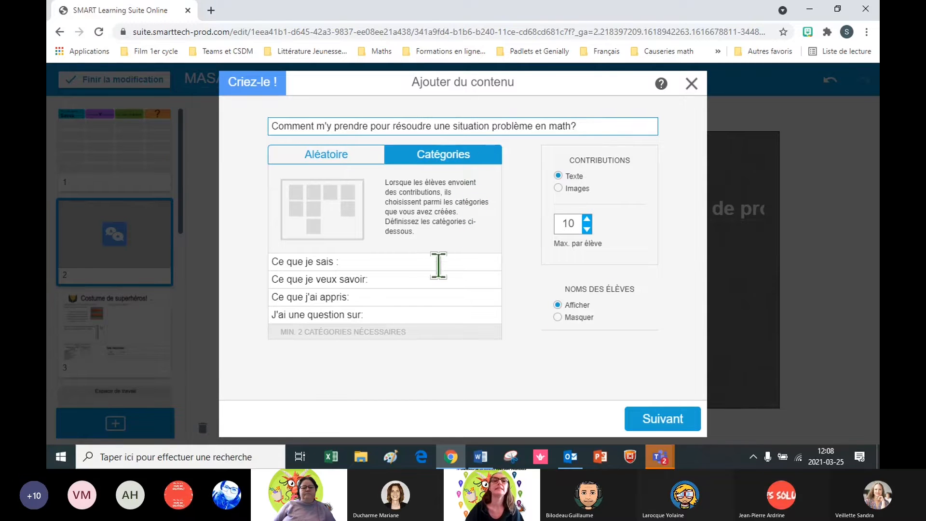
pyautogui.click(350, 263)
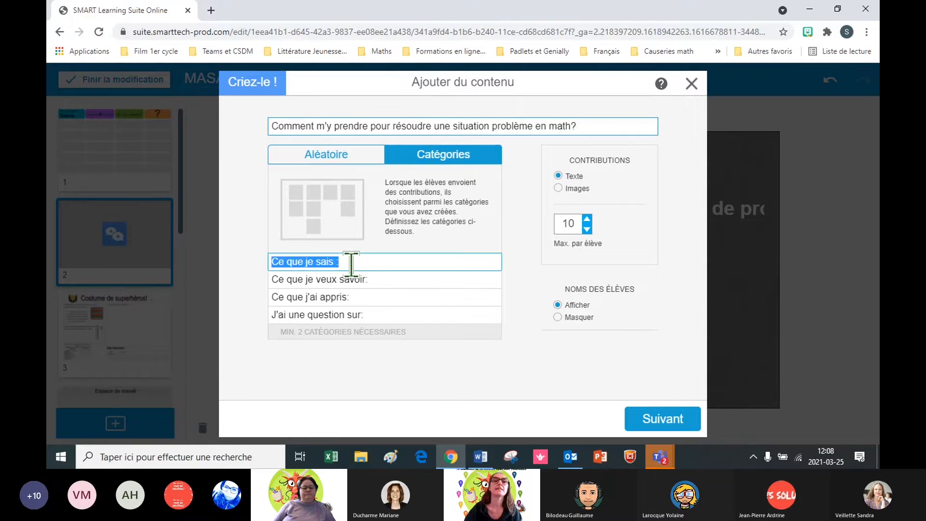
pyautogui.click(383, 285)
pyautogui.click(372, 296)
pyautogui.click(379, 313)
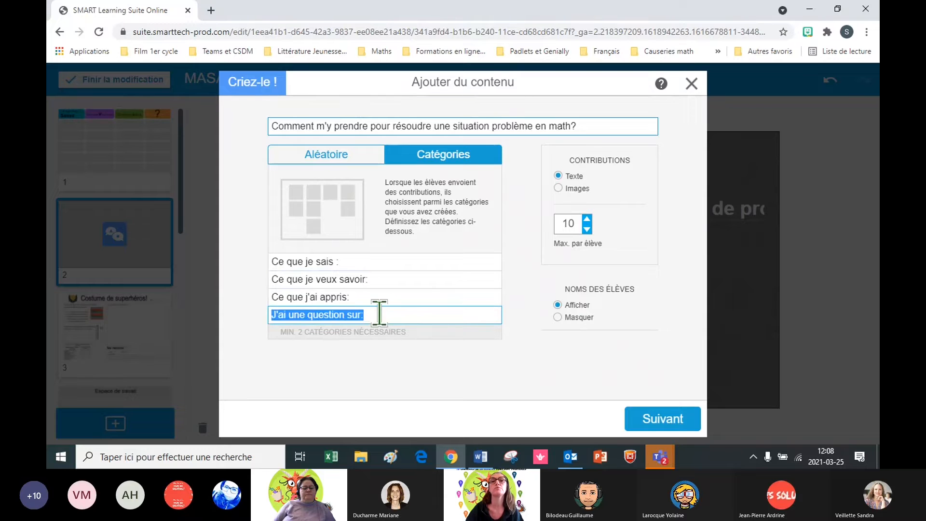
# Compare the Catégories and Aléatoire layouts, choose Aléatoire, and finish the activity with the Personnalisé theme.
pyautogui.click(454, 156)
pyautogui.click(340, 155)
pyautogui.click(448, 155)
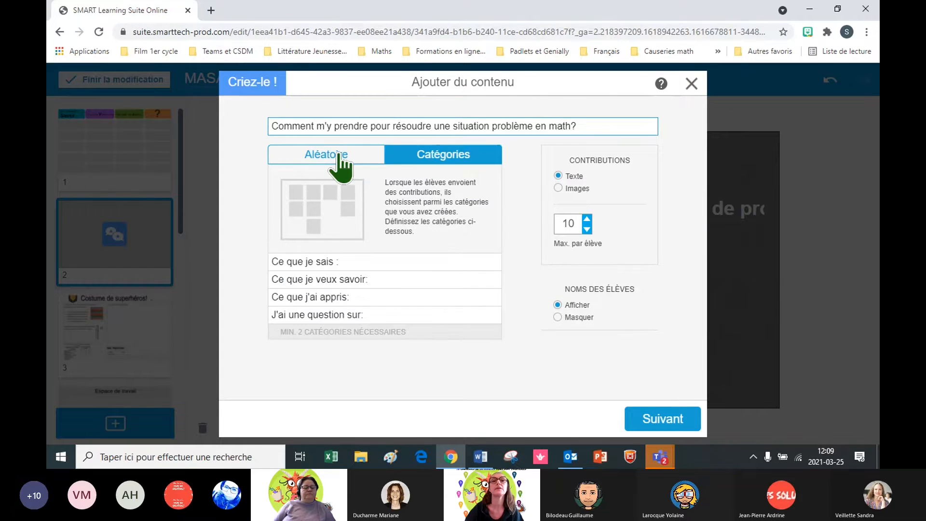
pyautogui.click(447, 154)
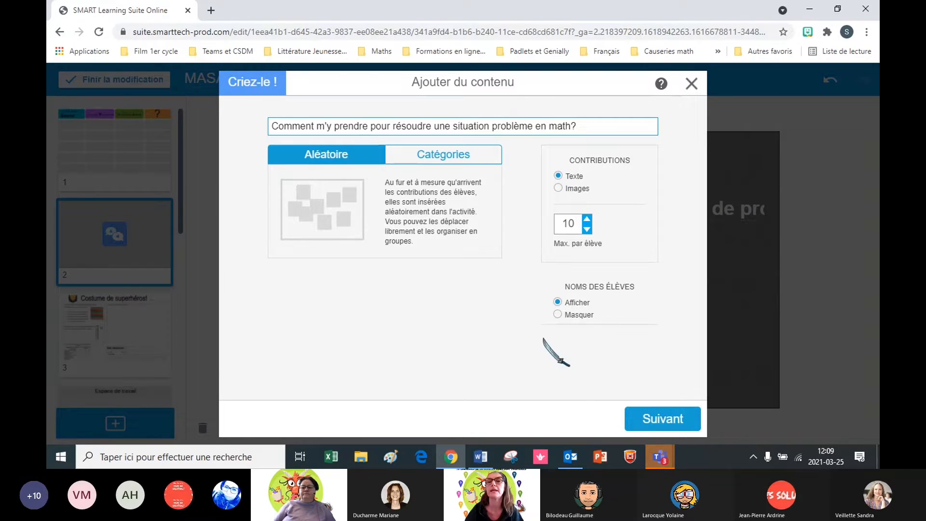
pyautogui.click(665, 420)
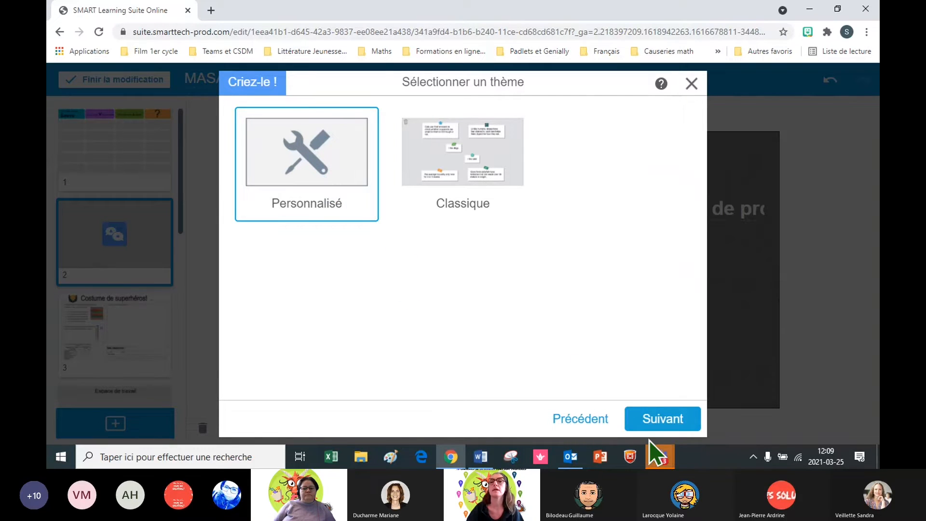
pyautogui.click(656, 423)
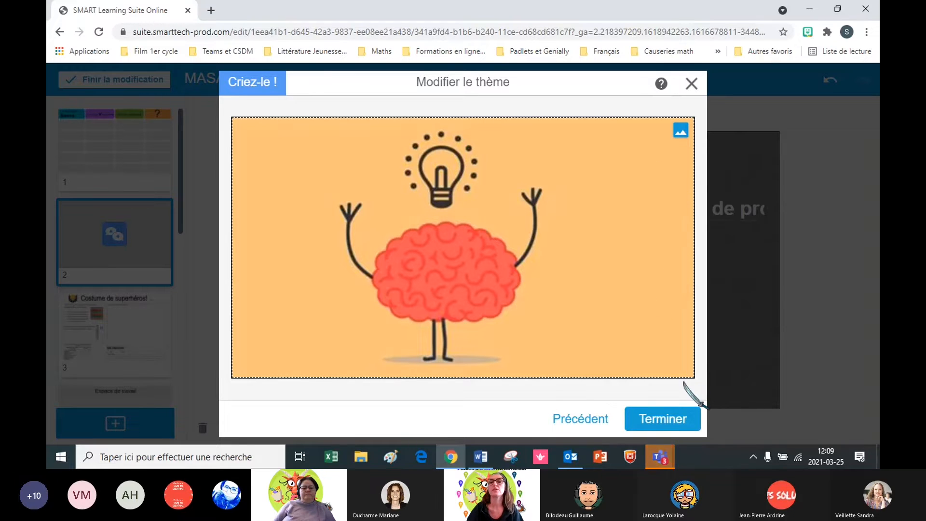
pyautogui.click(663, 418)
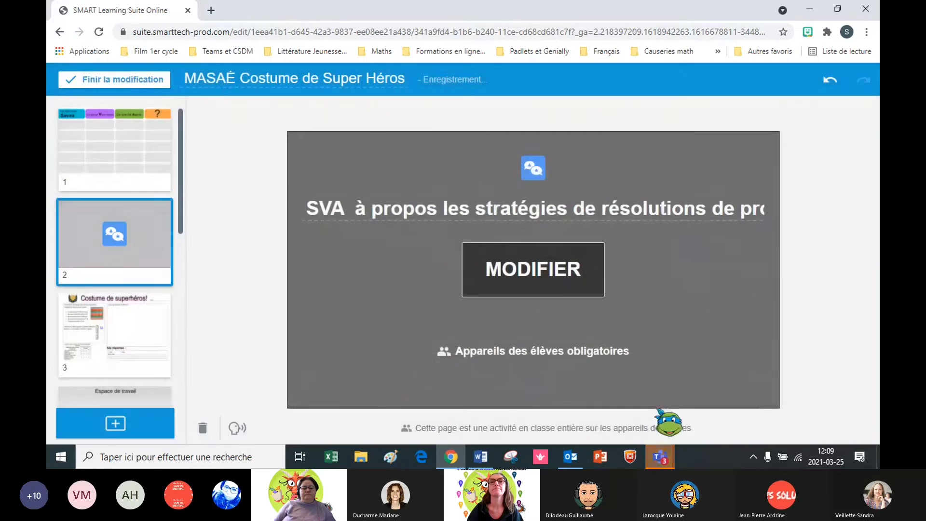
# Reopen the Criez-le ! activity, switch it to Catégories, and name two categories "ce que je sais" and "ce que je veux savoir".
pyautogui.click(561, 273)
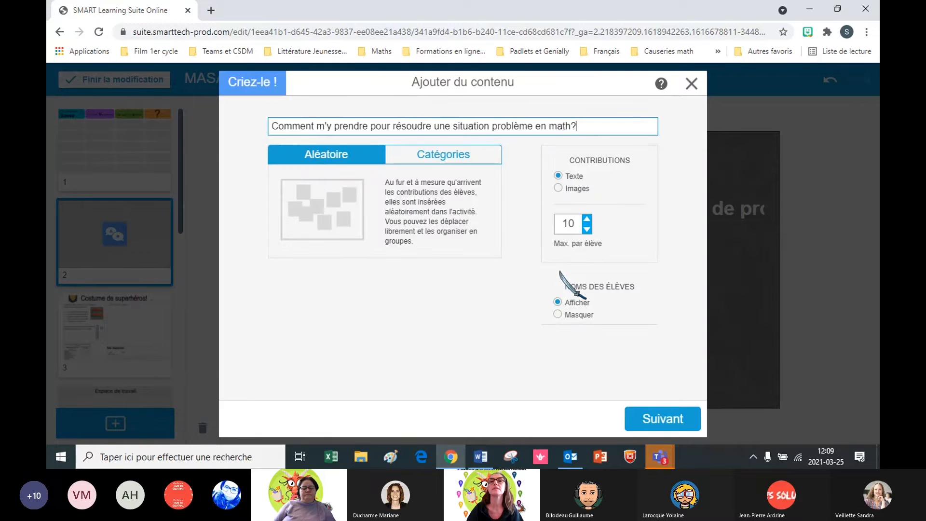
pyautogui.click(465, 161)
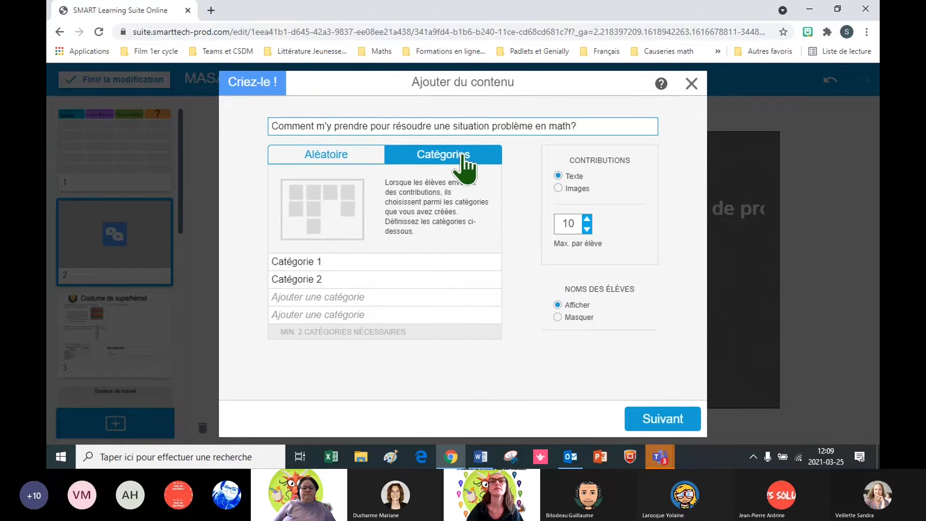
pyautogui.click(349, 261)
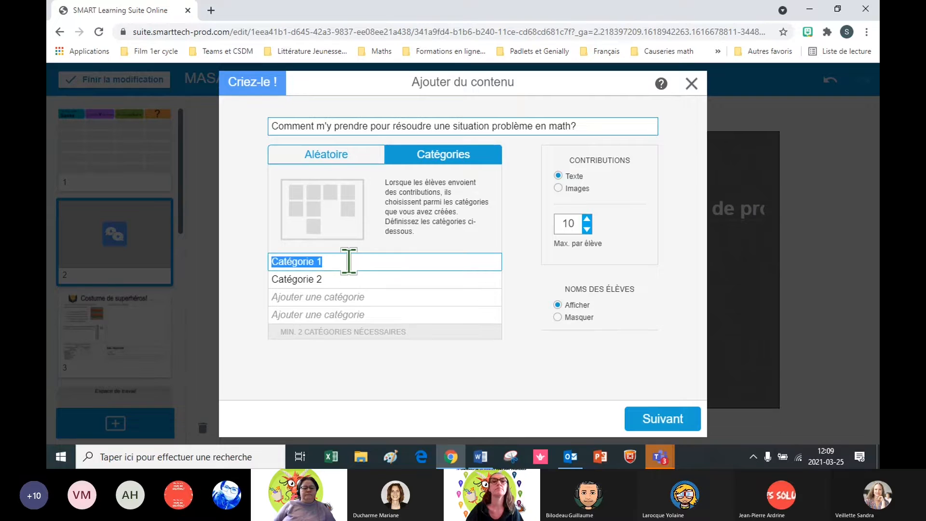
pyautogui.write('ce que je sais')
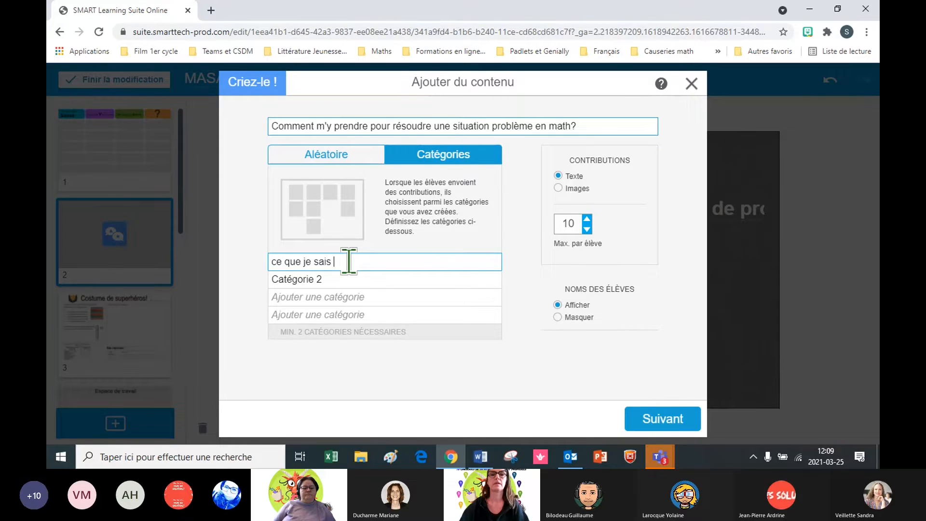
pyautogui.click(339, 283)
pyautogui.write('ce')
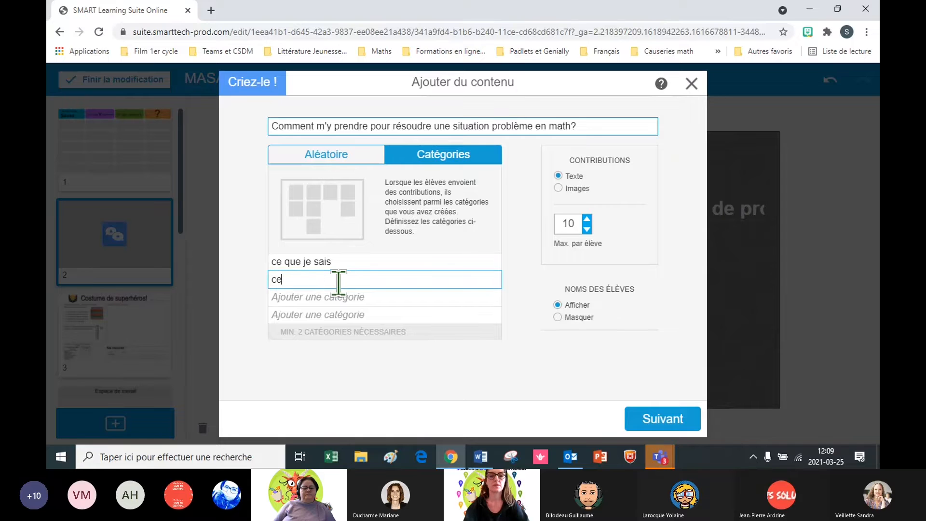
pyautogui.write(' que je veux ')
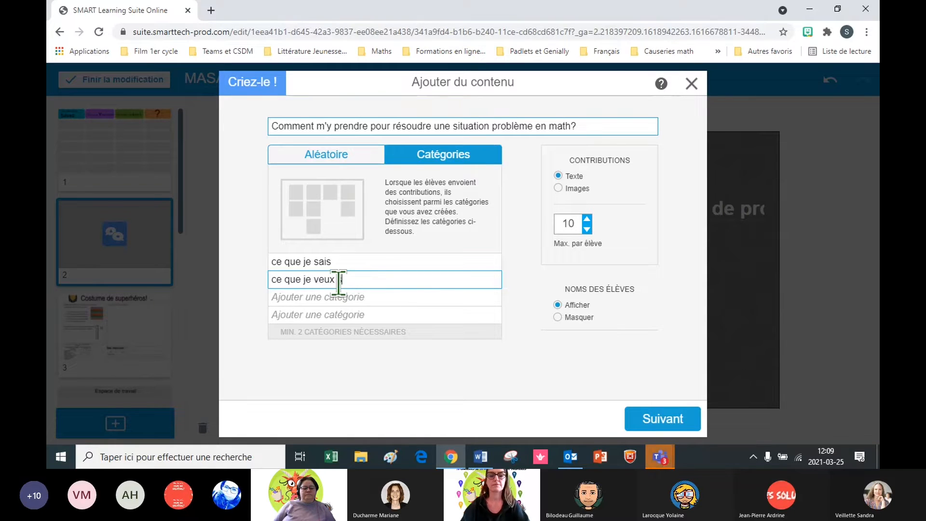
pyautogui.write('savoir')
pyautogui.click(458, 316)
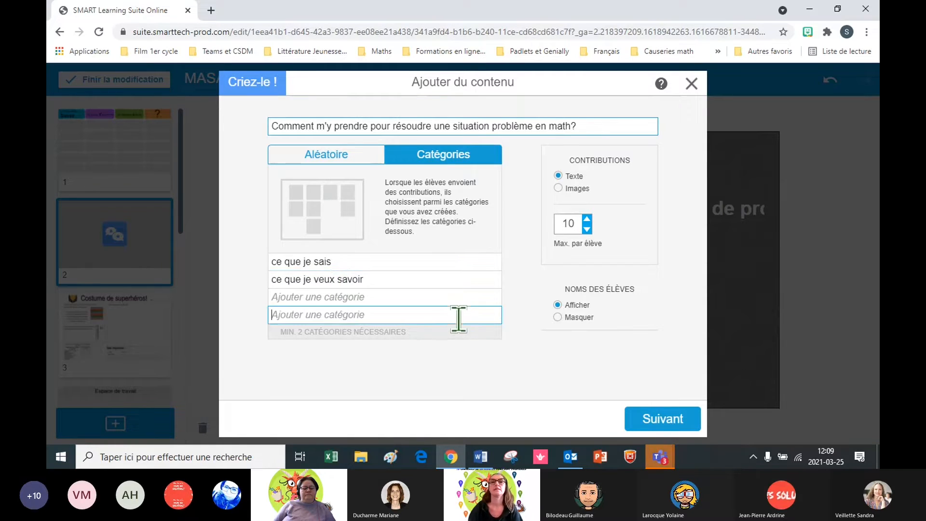
pyautogui.click(380, 278)
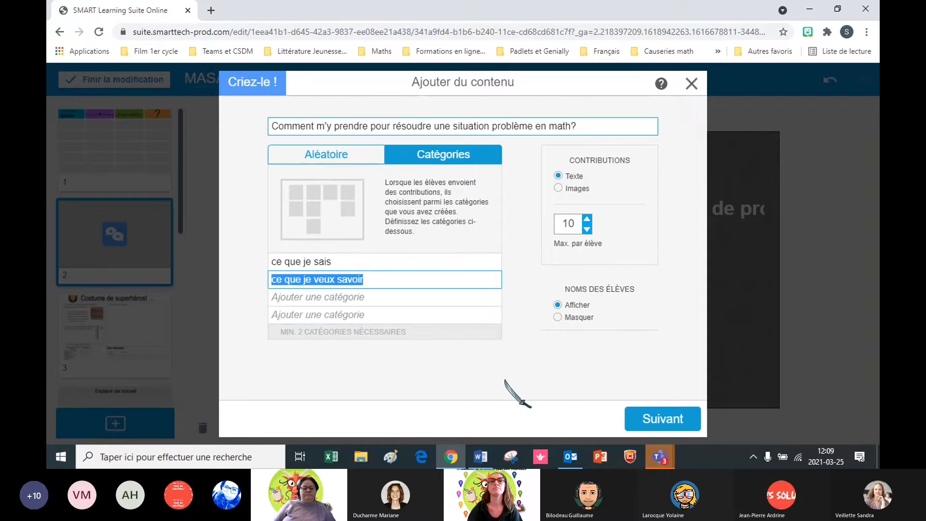
# Use a labelled brain diagram from an online "cerveau" image search as the "ce que je veux savoir" category background, and finish the activity.
pyautogui.click(656, 420)
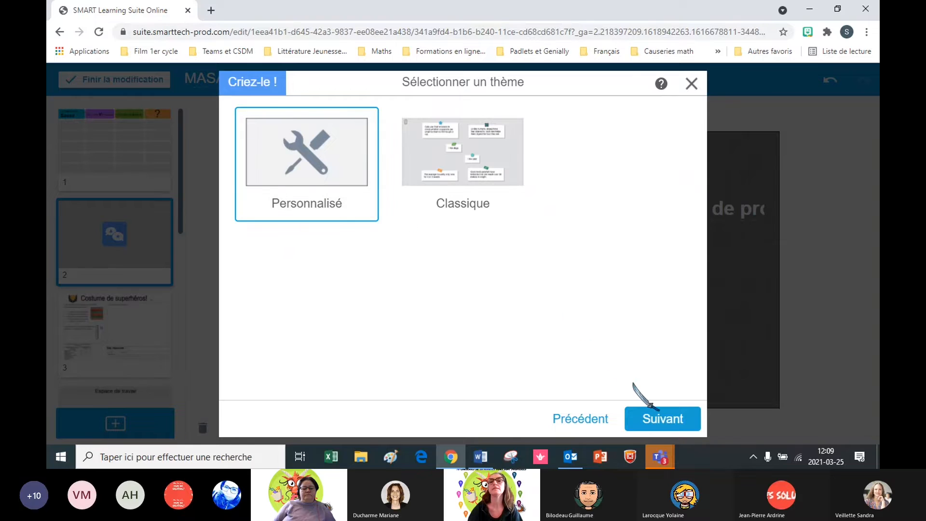
pyautogui.click(662, 418)
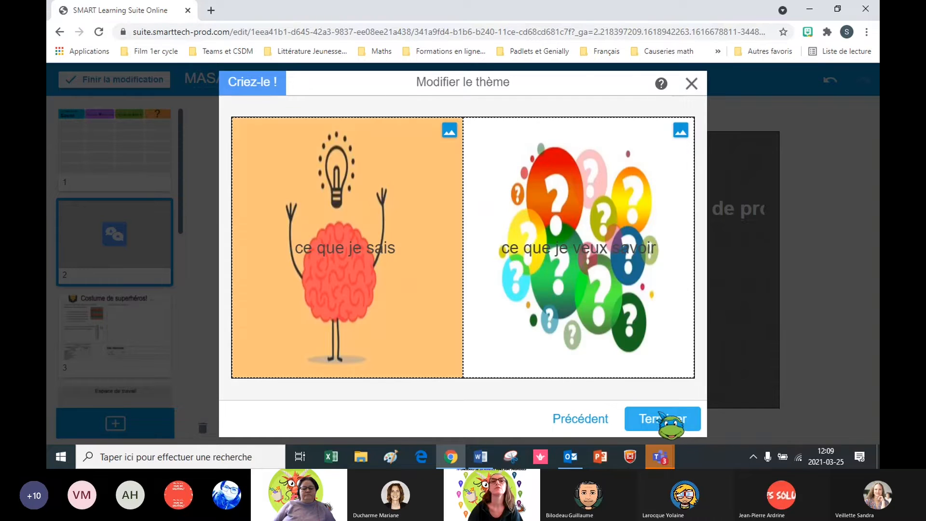
pyautogui.click(681, 129)
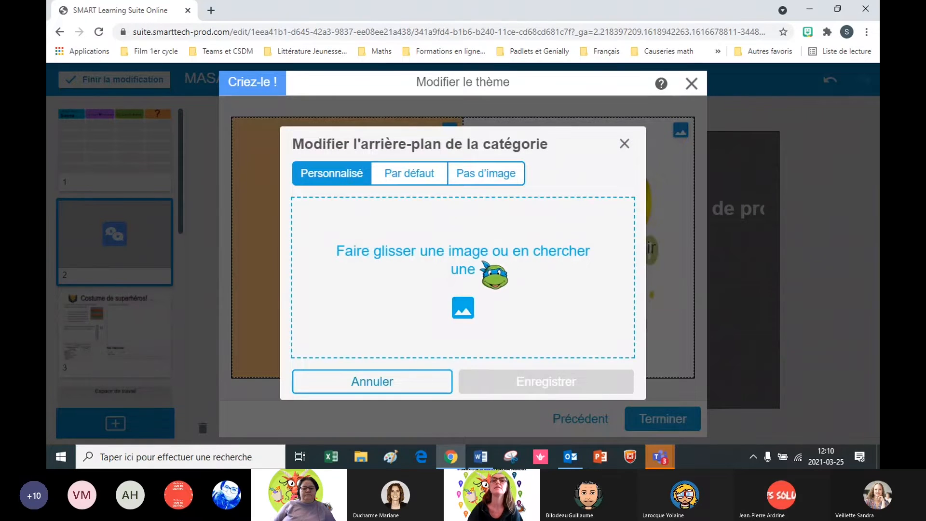
pyautogui.click(482, 279)
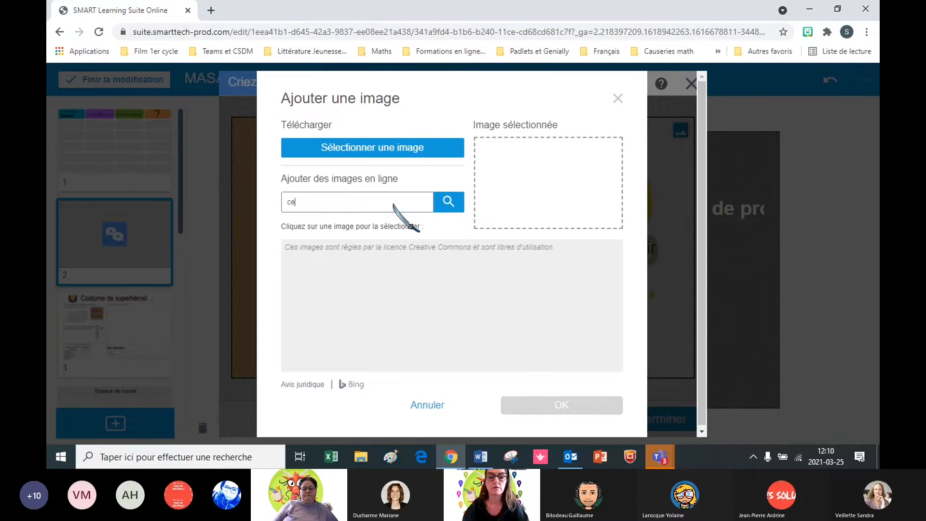
pyautogui.click(449, 203)
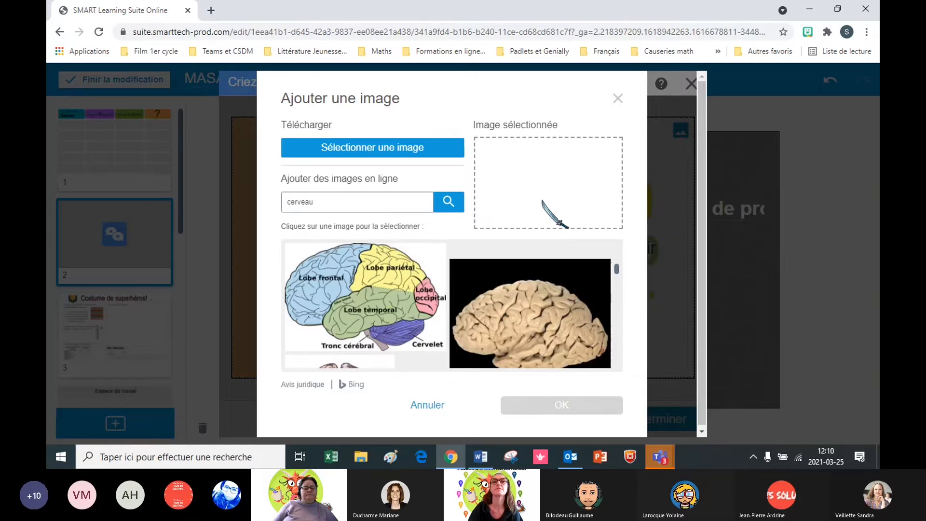
pyautogui.click(376, 299)
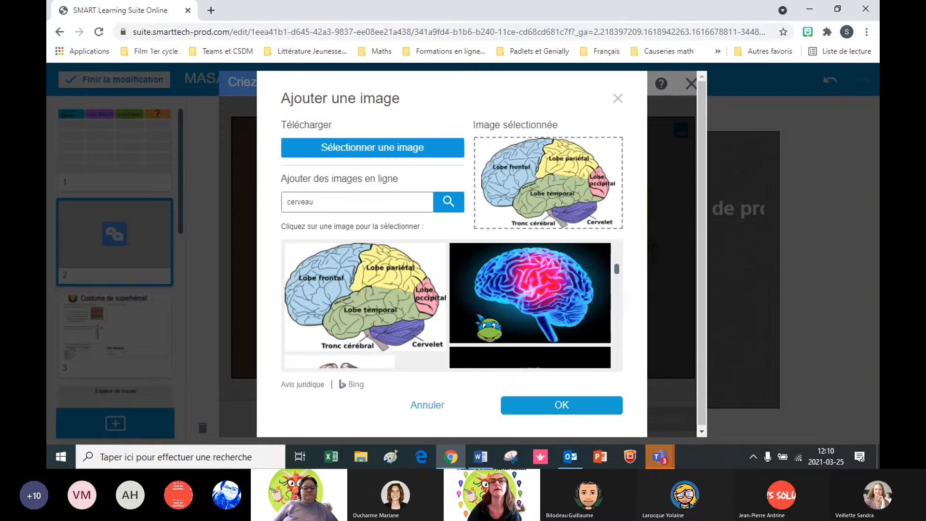
pyautogui.click(555, 408)
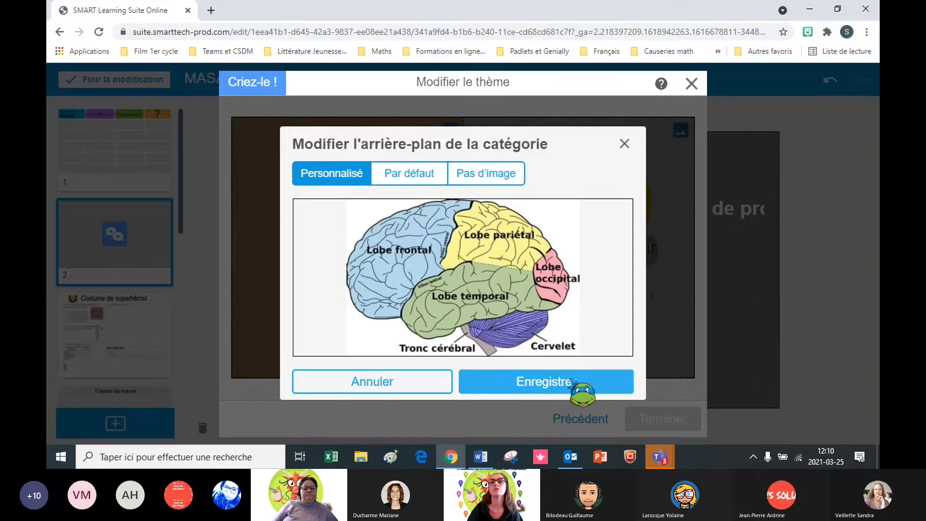
pyautogui.click(585, 386)
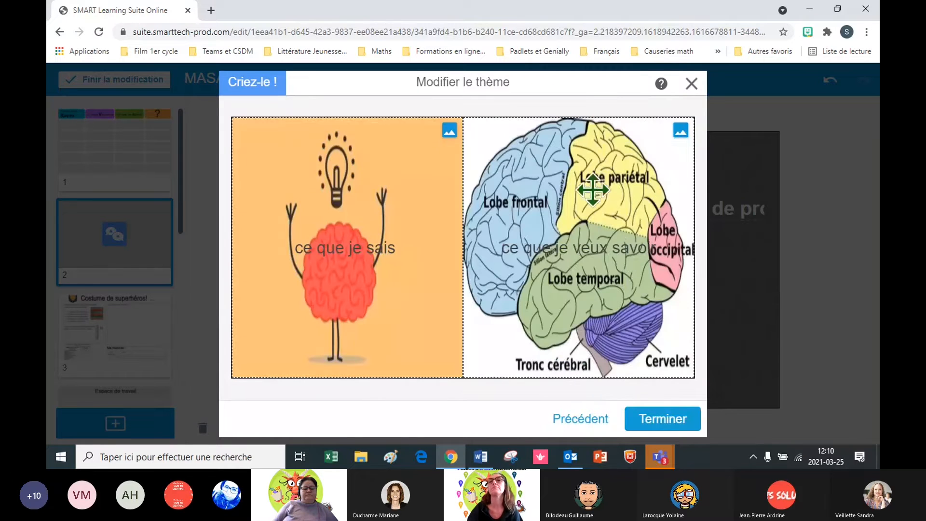
pyautogui.click(662, 421)
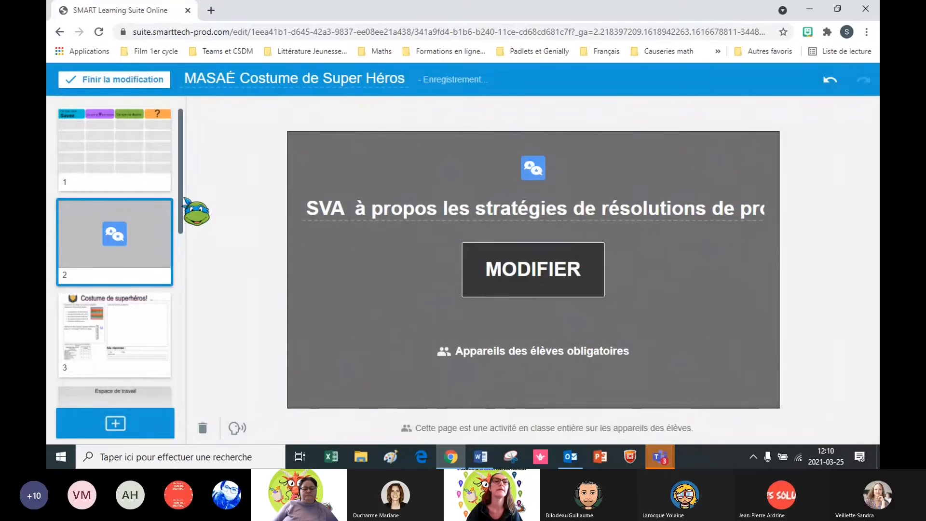
# Review pages 2 and 3 of the lesson, and select the coloured grid on the Costume de superhéros page.
pyautogui.moveTo(180, 197); pyautogui.dragTo(180, 218)
pyautogui.click(117, 286)
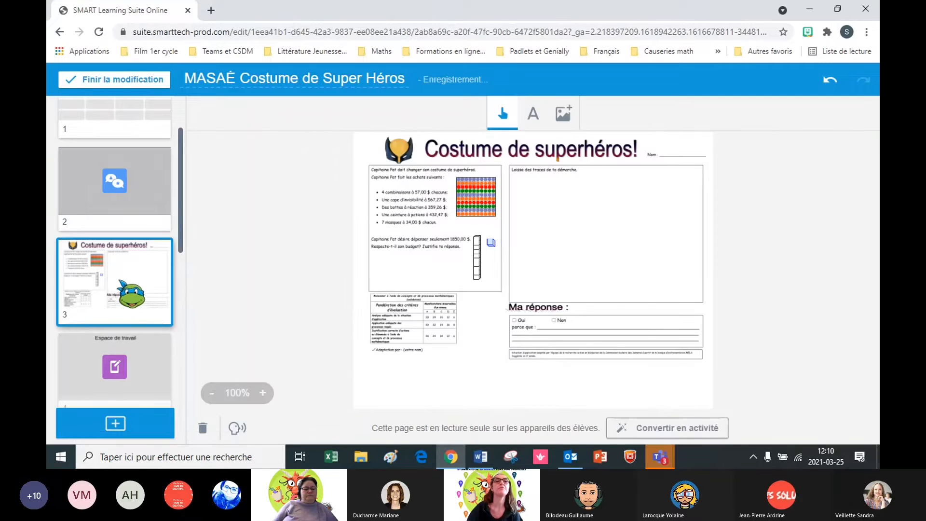
pyautogui.moveTo(180, 217); pyautogui.dragTo(179, 188)
pyautogui.click(127, 261)
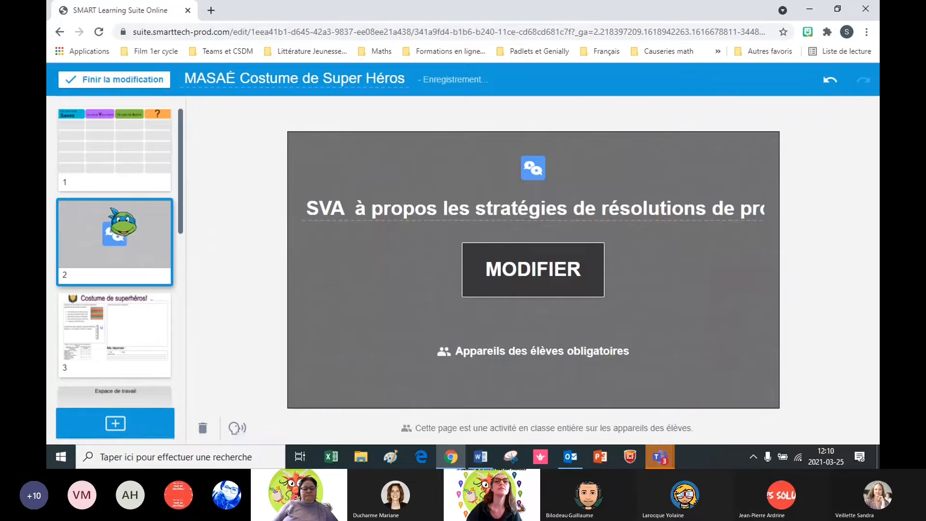
pyautogui.click(125, 348)
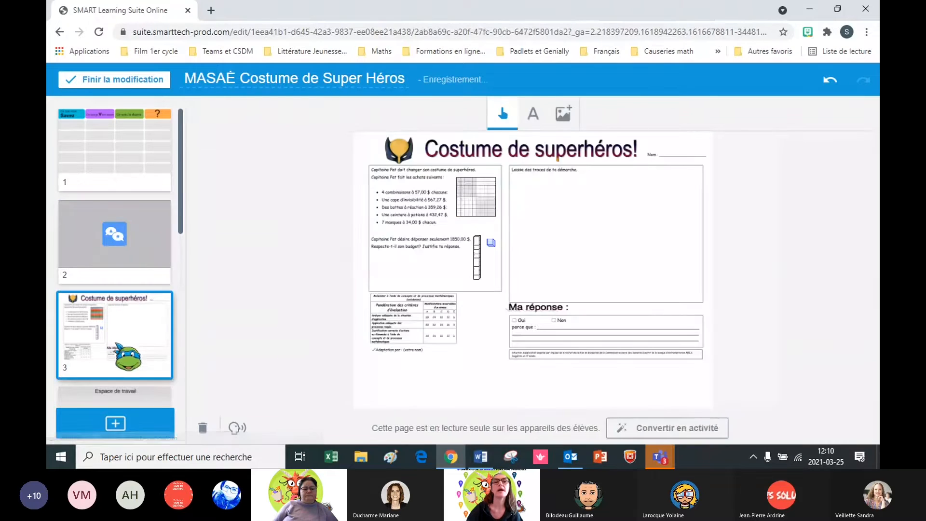
pyautogui.moveTo(179, 196); pyautogui.dragTo(180, 217)
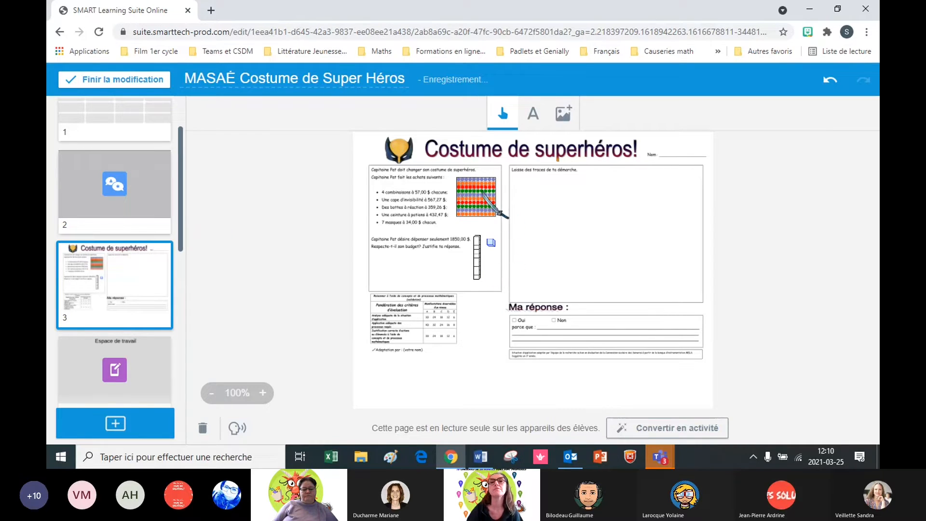
pyautogui.click(483, 193)
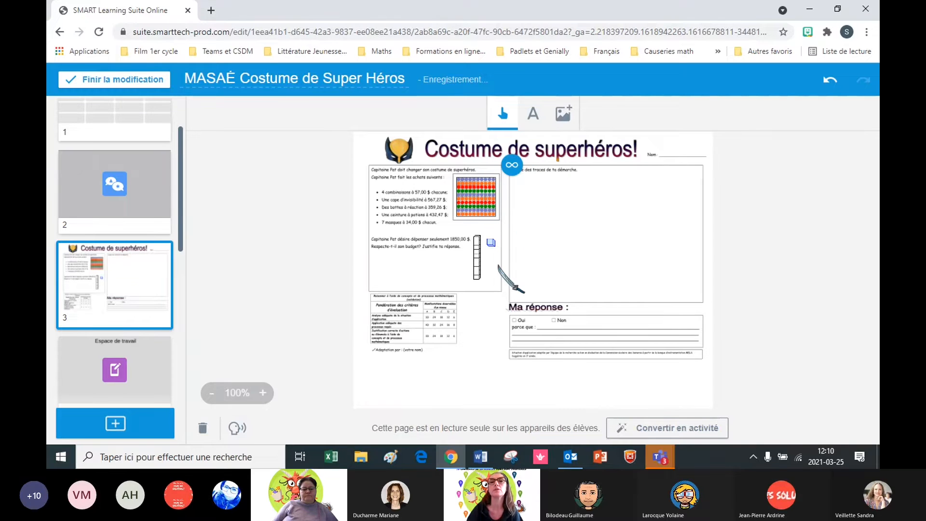
# Turn off infinite cloning on the small blue square beside the base-ten rod, and reapply Cloneur à l'infini to it.
pyautogui.click(492, 243)
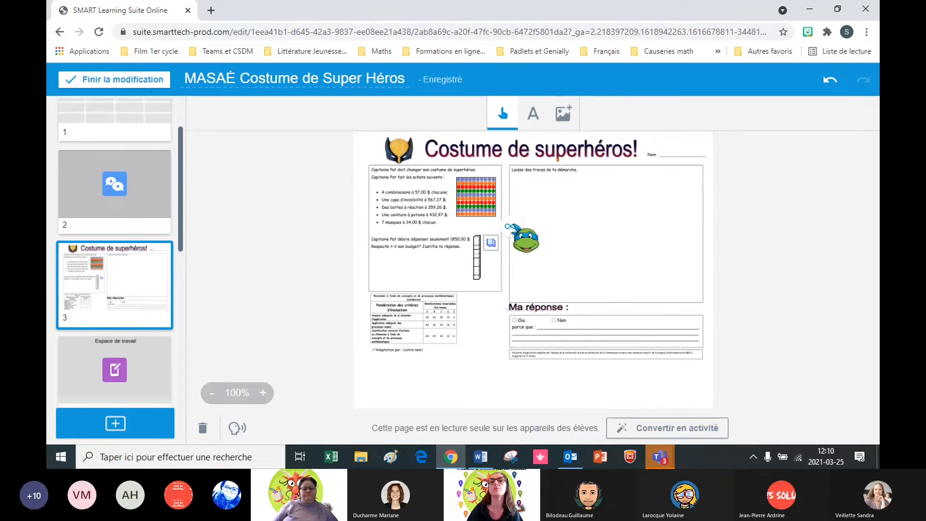
pyautogui.click(510, 227)
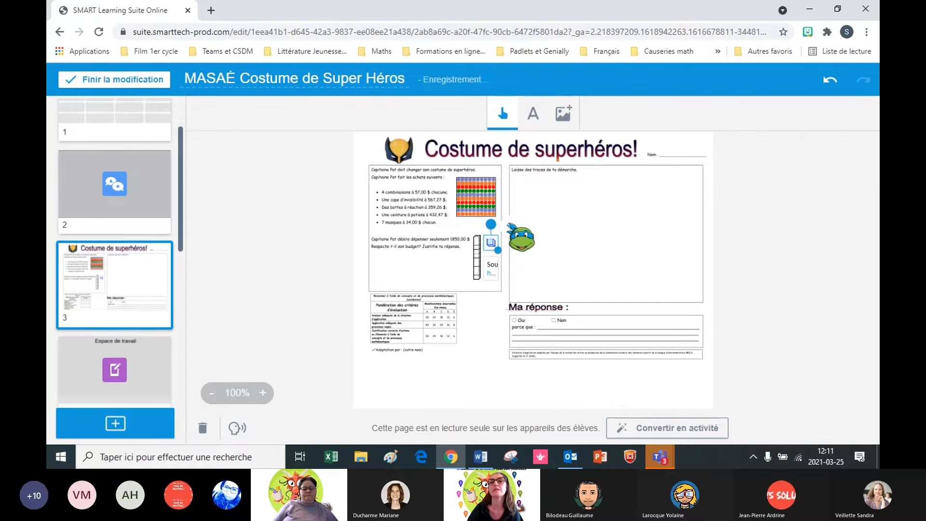
pyautogui.click(510, 226)
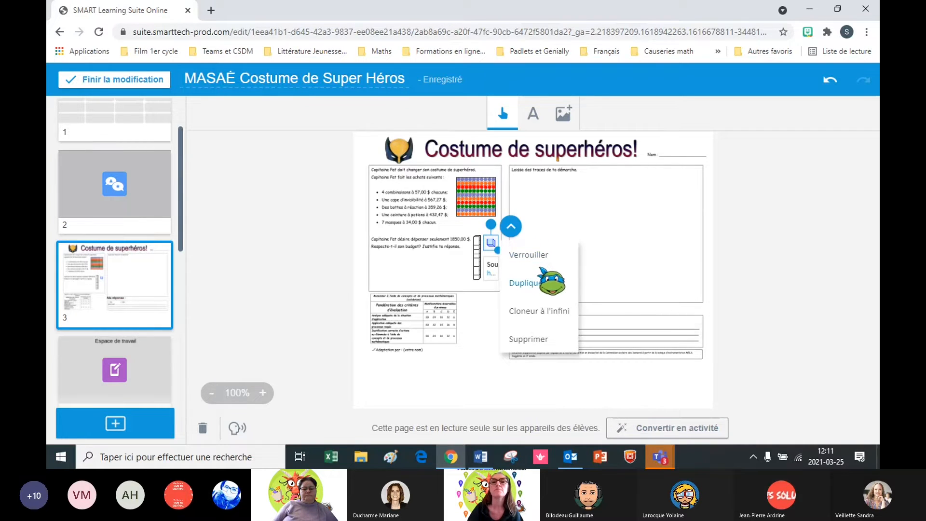
pyautogui.click(541, 311)
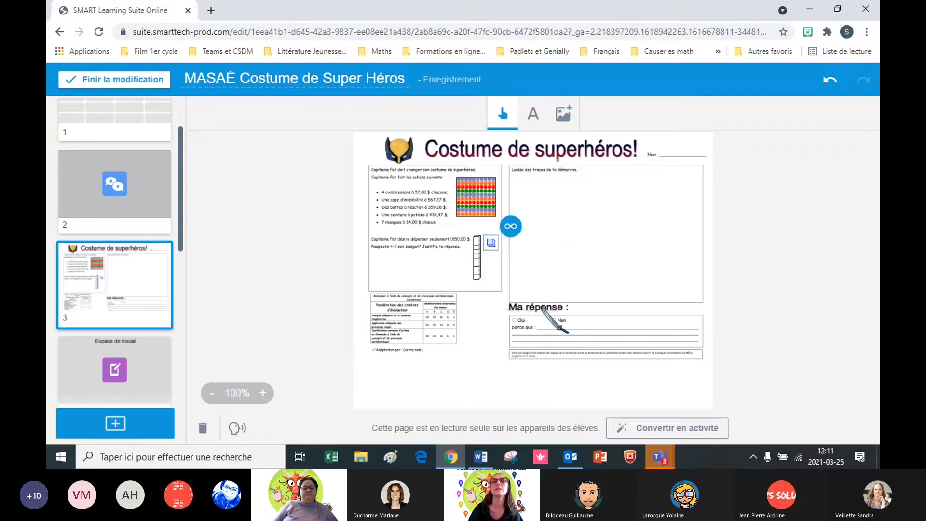
# Apply Cloneur à l'infini to the vertical base-ten rod on page 3.
pyautogui.click(478, 273)
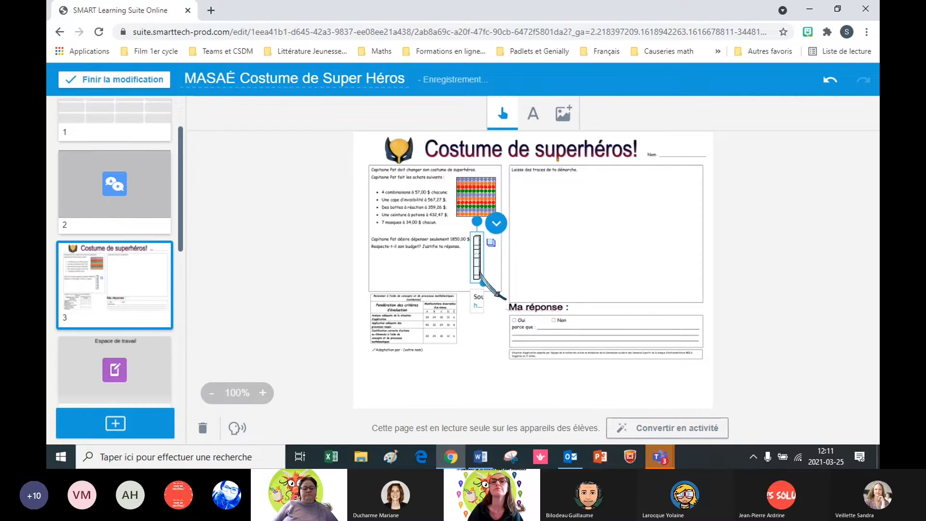
pyautogui.click(497, 223)
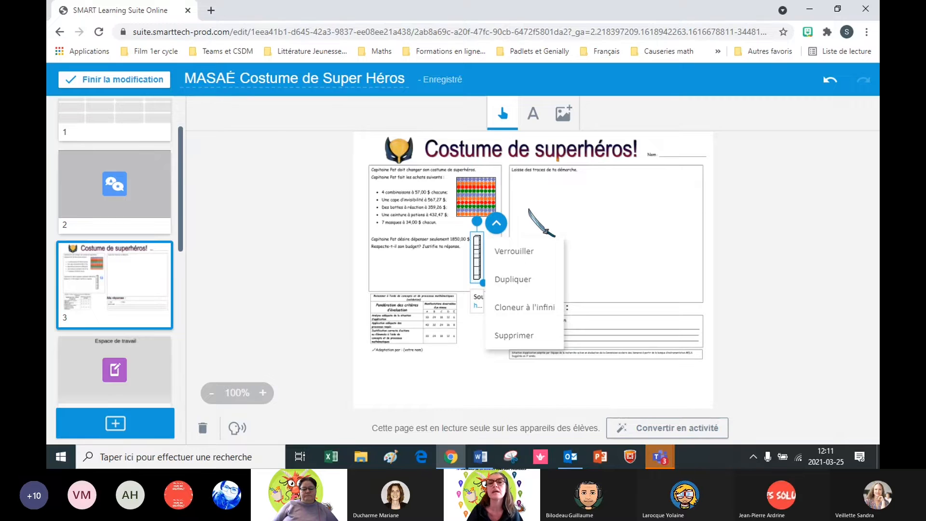
pyautogui.click(524, 301)
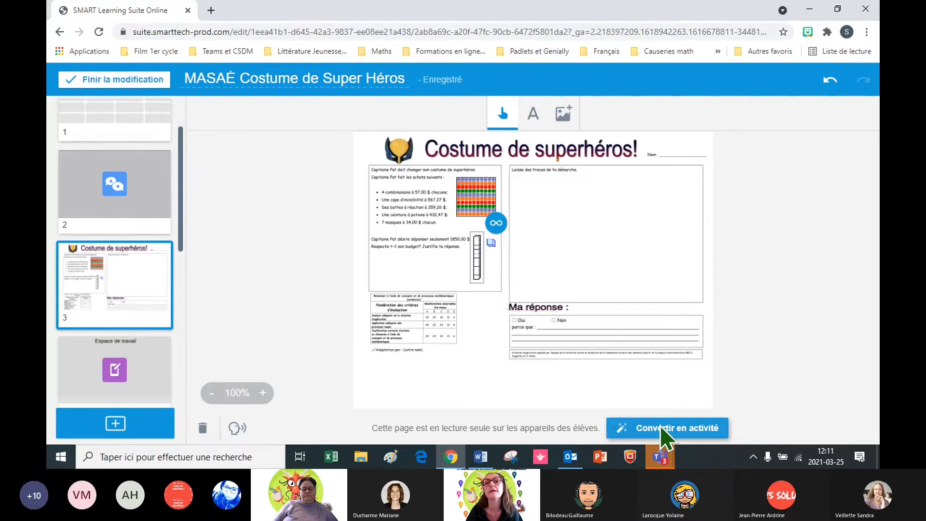
# Convert page 3 into a Distribution individuelle activity and compare it with the Criez-le ! page.
pyautogui.click(661, 427)
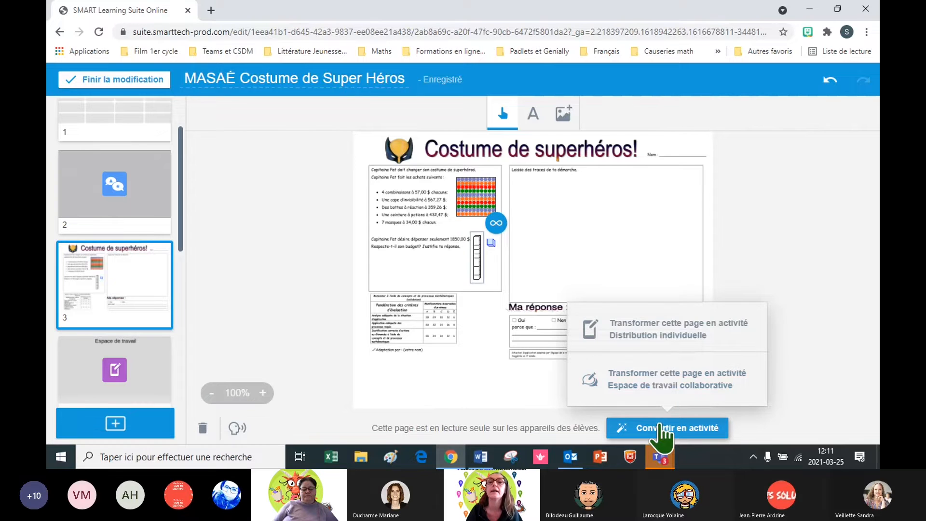
pyautogui.click(658, 340)
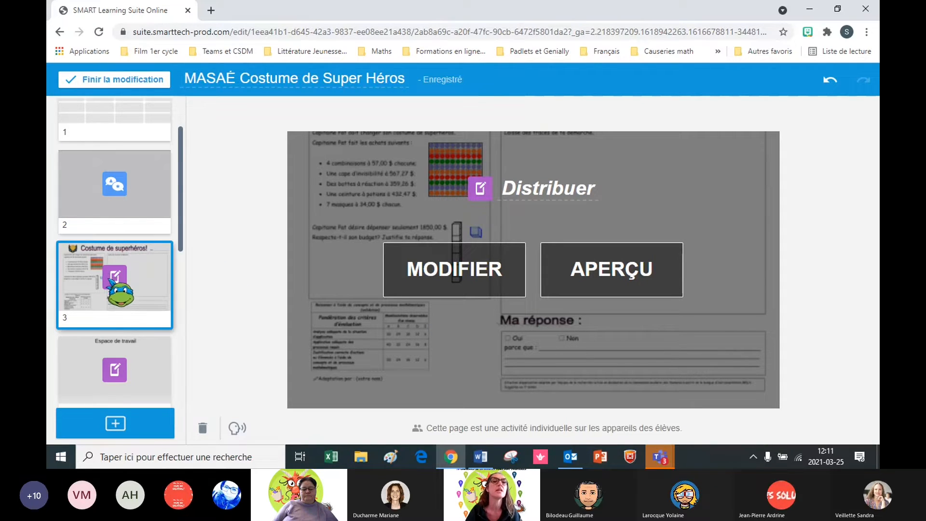
pyautogui.click(128, 201)
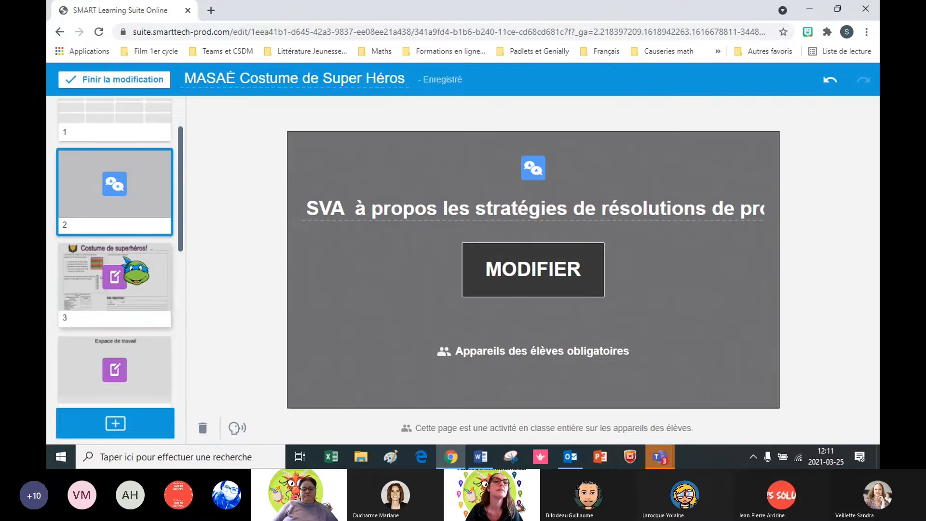
pyautogui.click(130, 292)
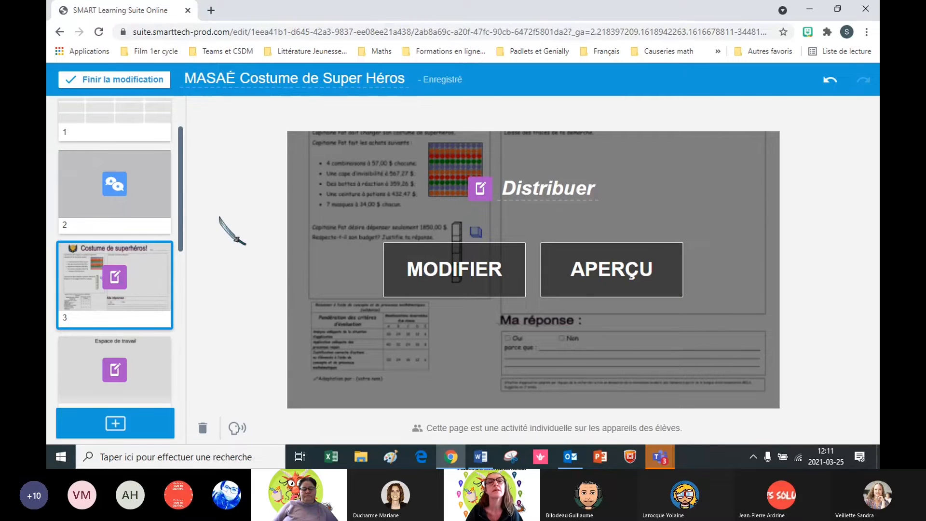
# Add the Prise de notes Cornell graphic organizer as a new page after the Espace de travail page.
pyautogui.scroll(-2, 134, 282)
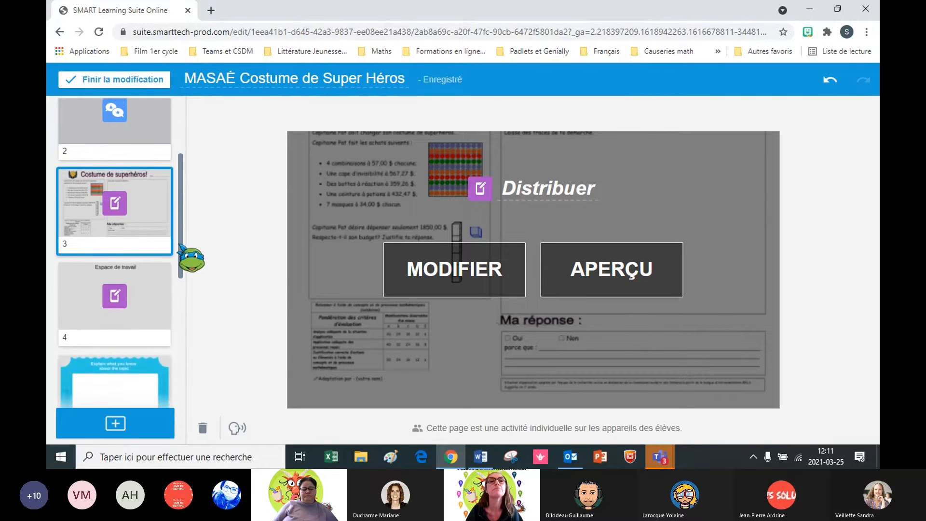
pyautogui.click(134, 283)
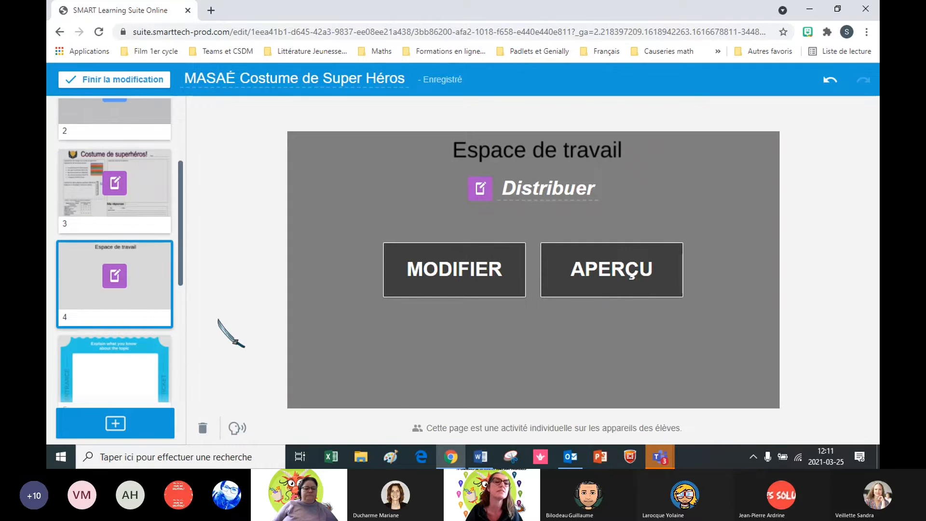
pyautogui.click(123, 424)
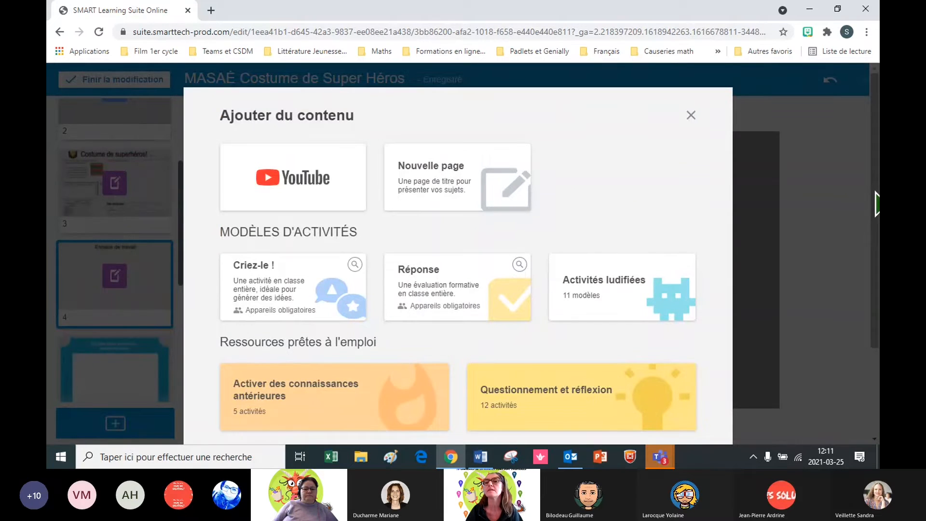
pyautogui.moveTo(874, 203); pyautogui.dragTo(879, 239)
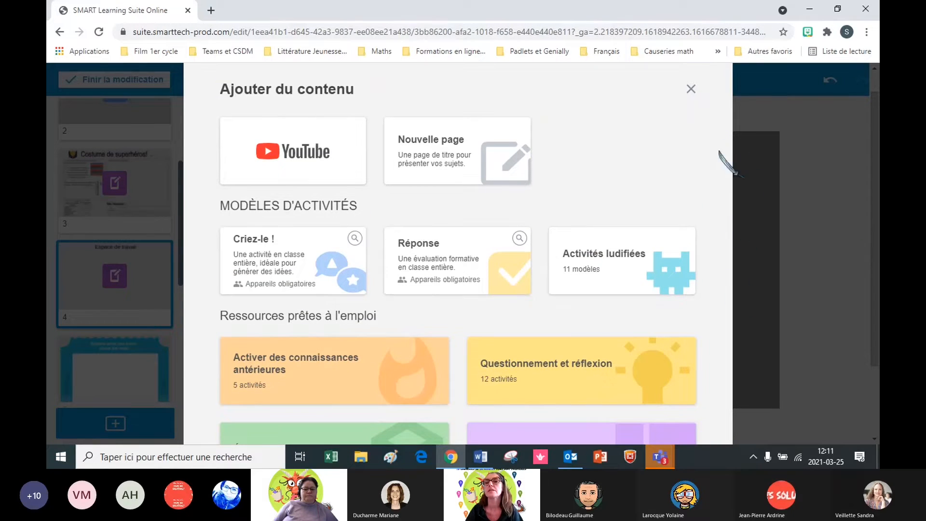
pyautogui.moveTo(877, 173); pyautogui.dragTo(876, 241)
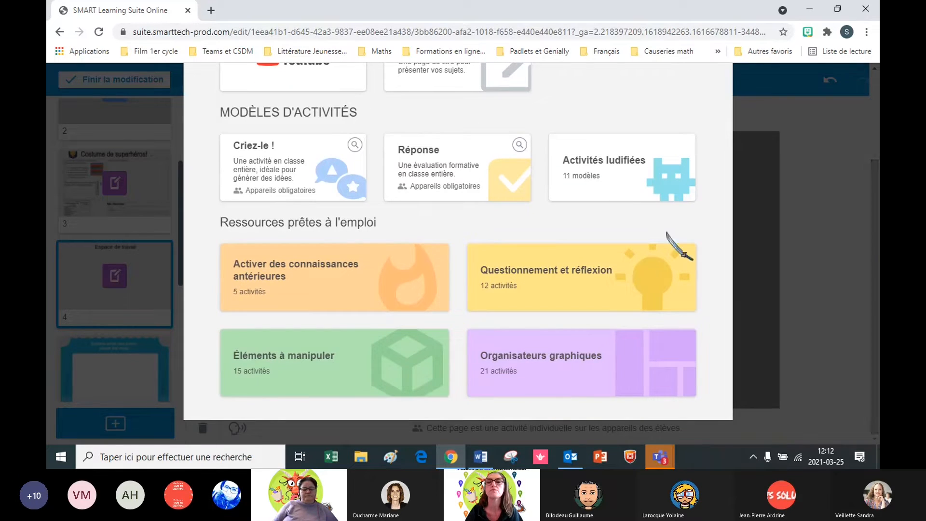
pyautogui.click(630, 373)
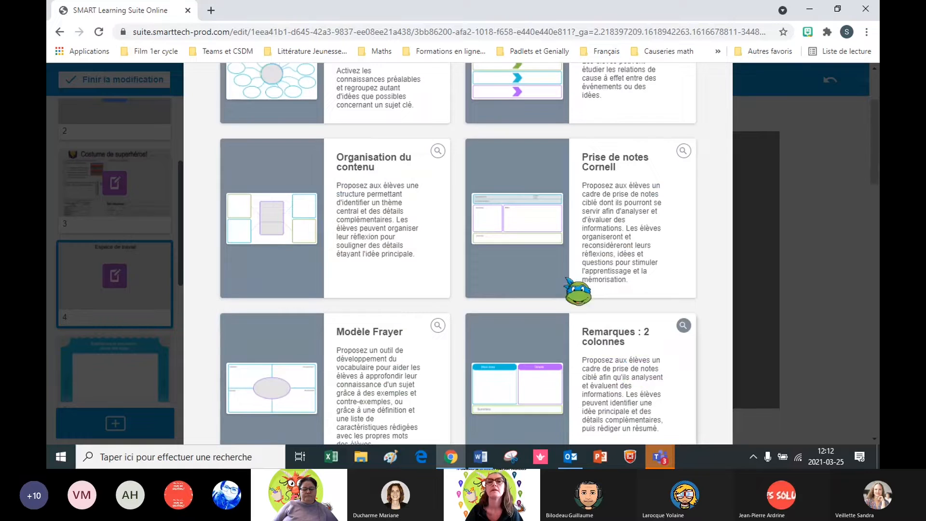
pyautogui.click(540, 218)
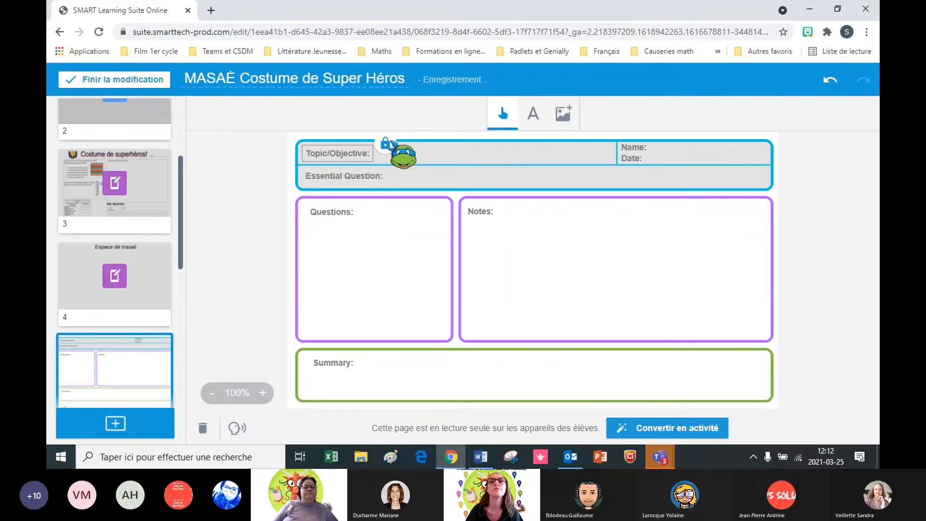
# Unlock the Topic/Objective label on the Cornell notes page and convert the page into a Distribution individuelle activity.
pyautogui.click(386, 143)
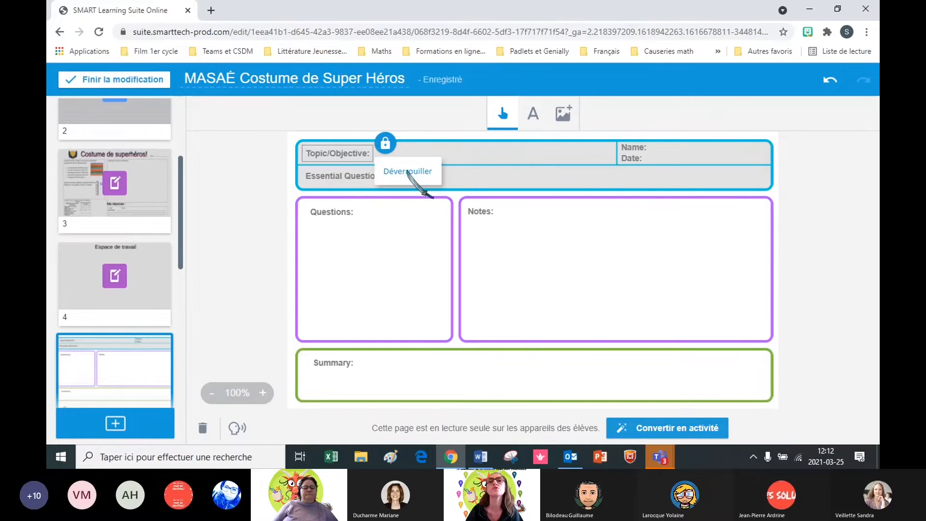
pyautogui.click(408, 171)
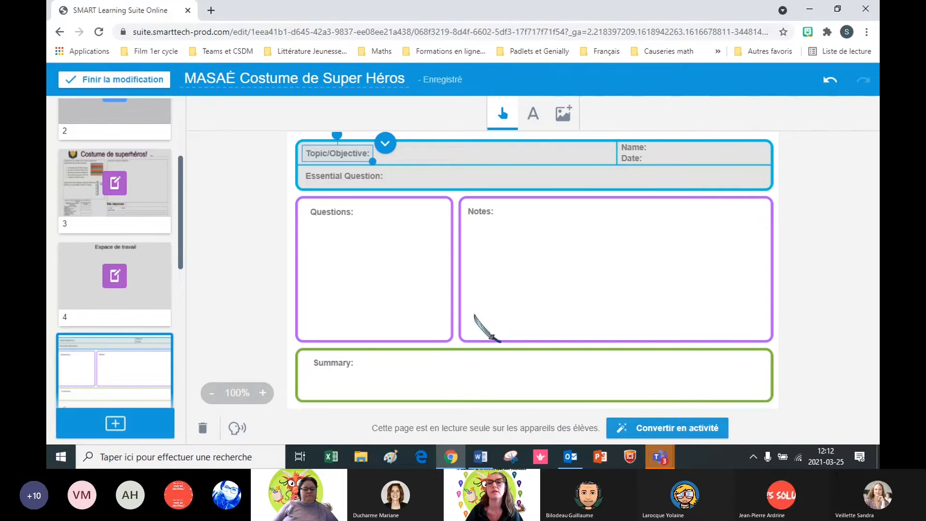
pyautogui.click(667, 432)
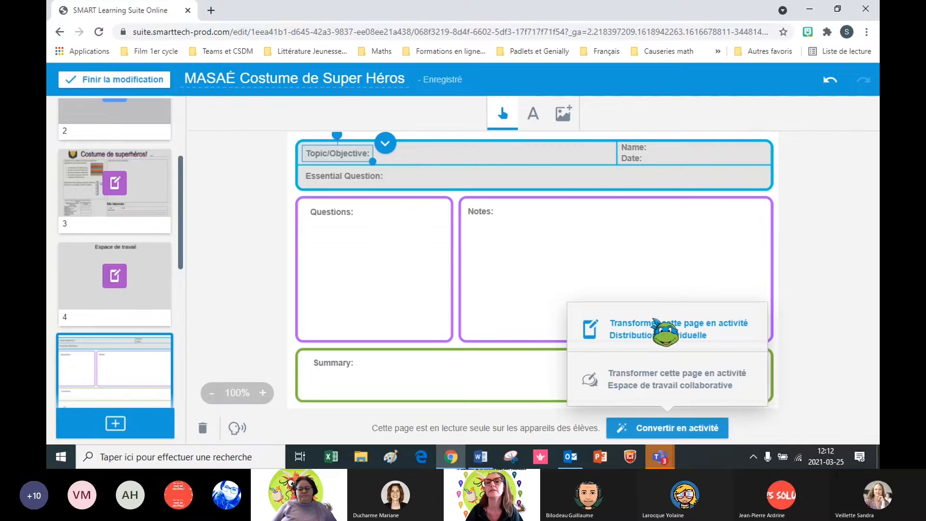
pyautogui.click(630, 333)
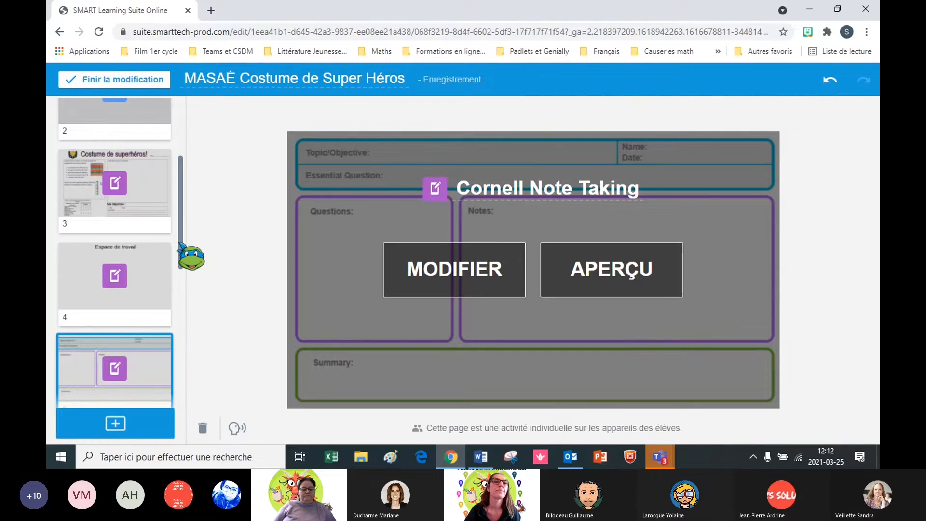
# Finish editing the superhero costume lesson and browse the lesson library.
pyautogui.moveTo(192, 258); pyautogui.dragTo(188, 310)
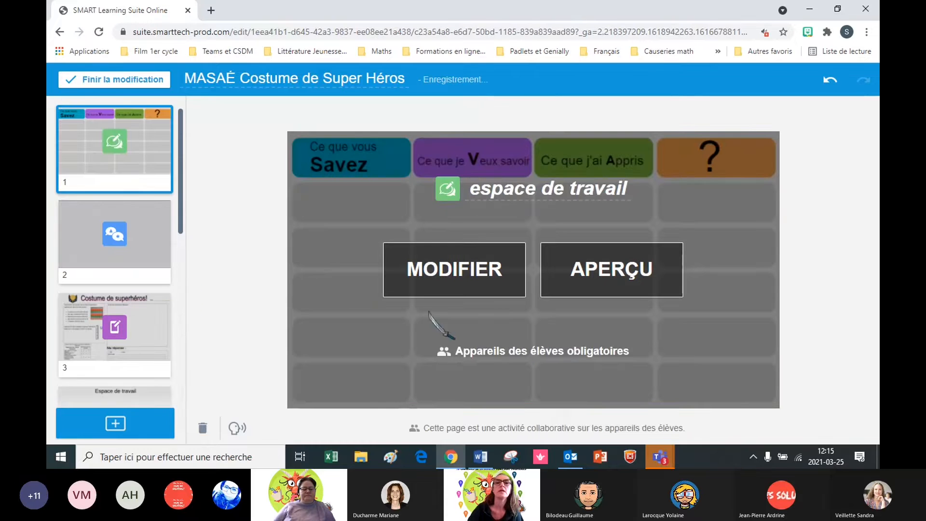
pyautogui.moveTo(193, 186); pyautogui.dragTo(189, 166)
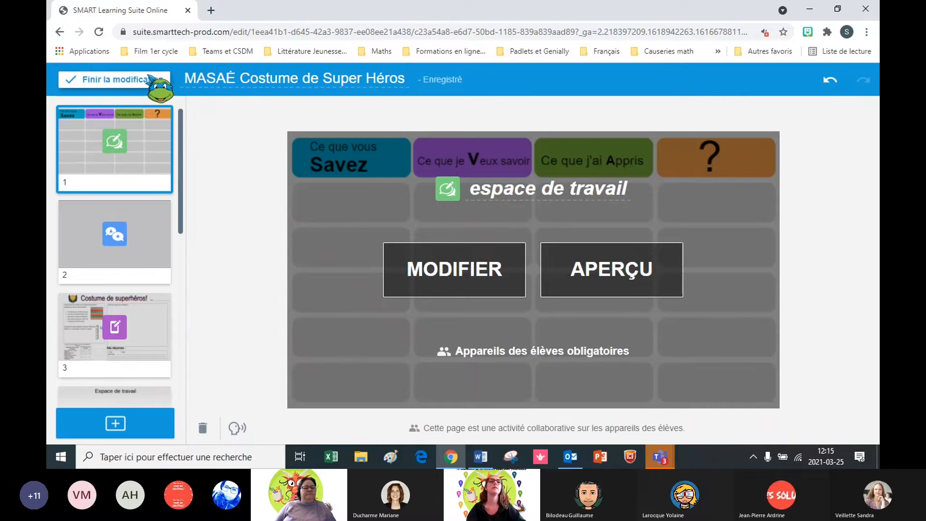
pyautogui.click(151, 79)
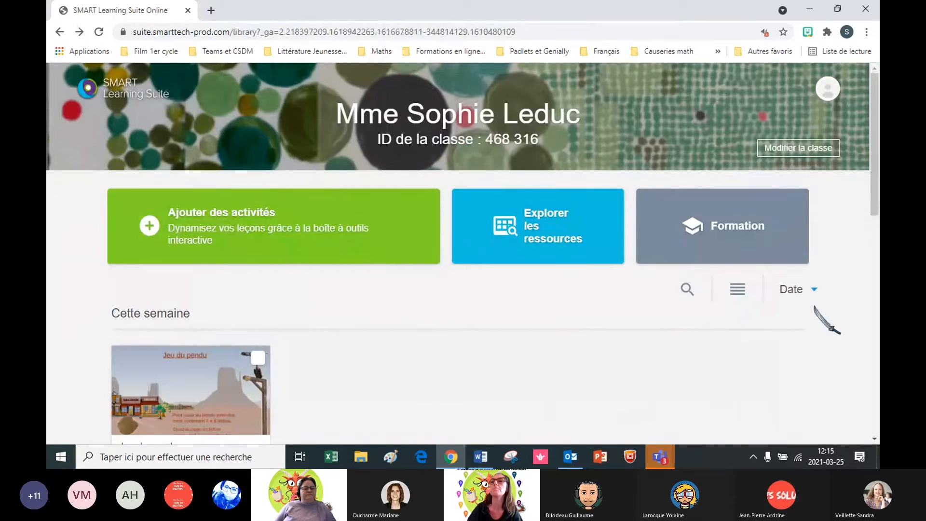
pyautogui.moveTo(874, 186); pyautogui.dragTo(859, 298)
# Start the Causerie 25 mars lesson from the second teacher's library and open the lesson menu.
pyautogui.moveTo(584, 360)
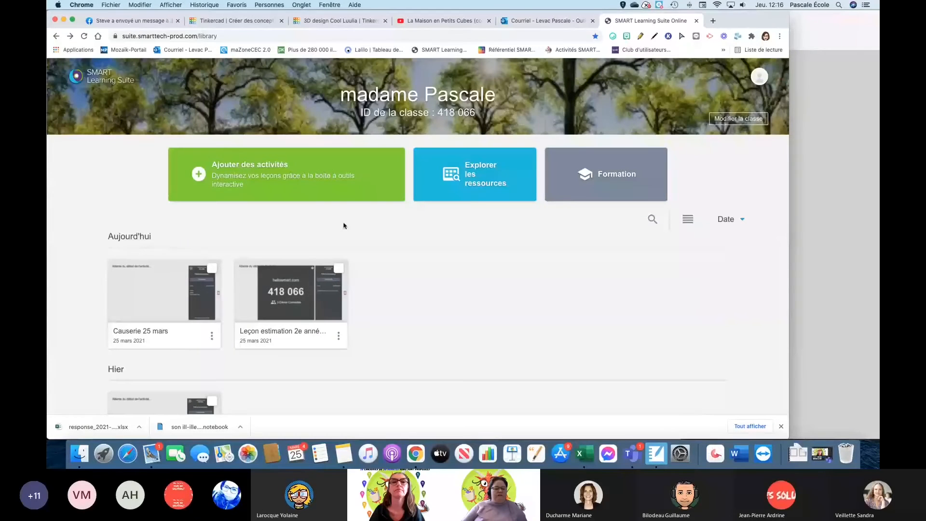
pyautogui.moveTo(169, 287)
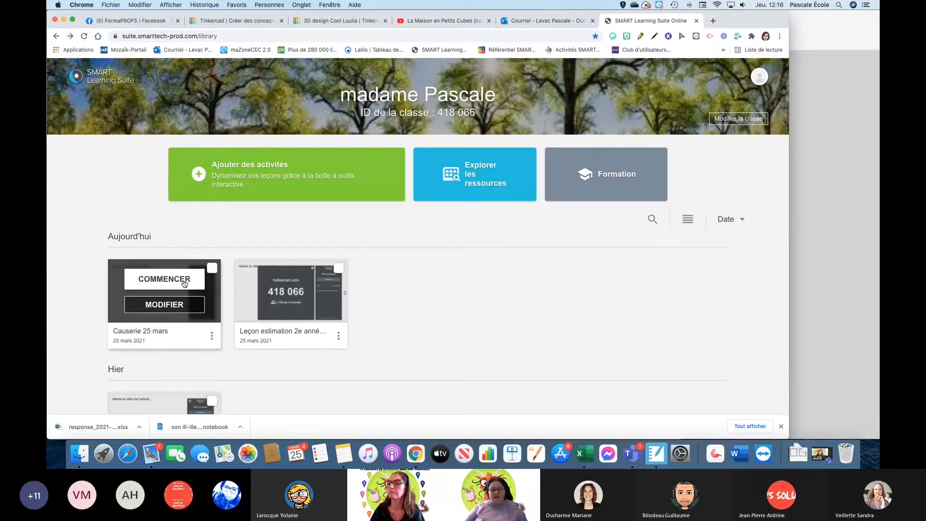
pyautogui.click(185, 284)
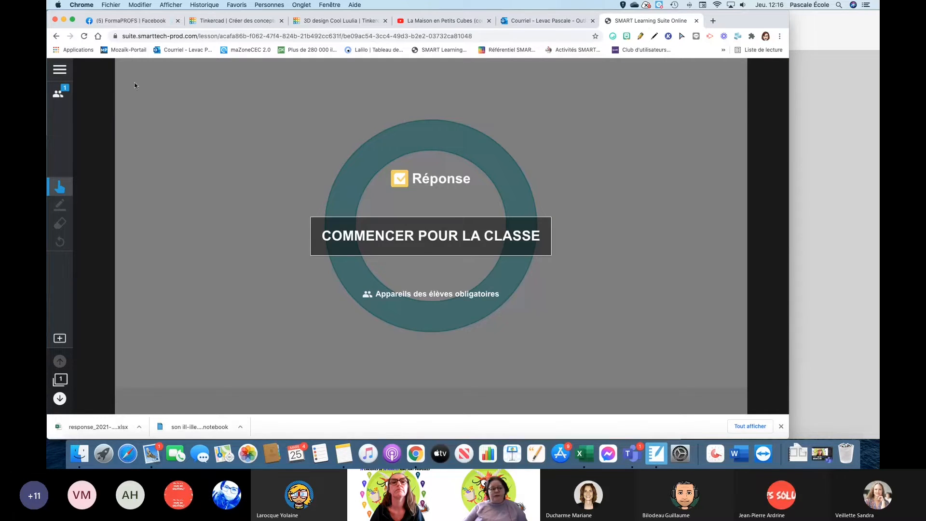
pyautogui.click(59, 72)
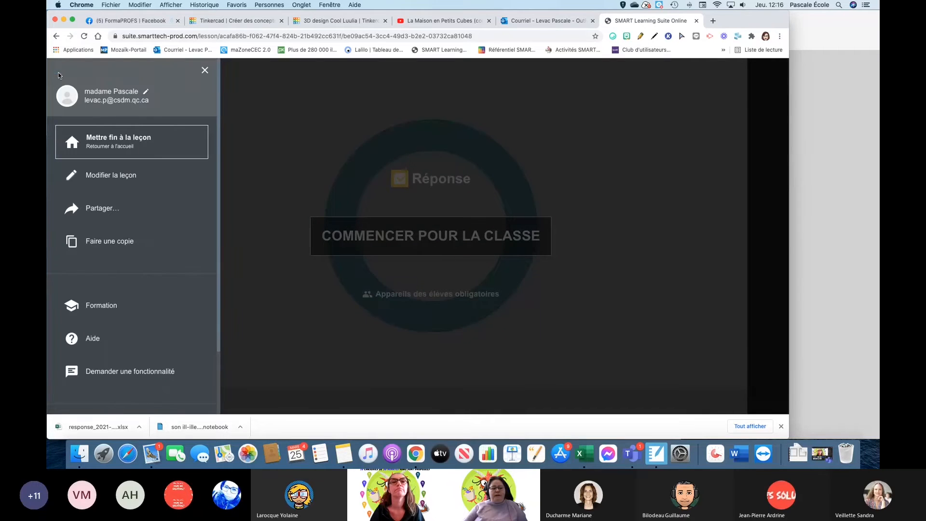
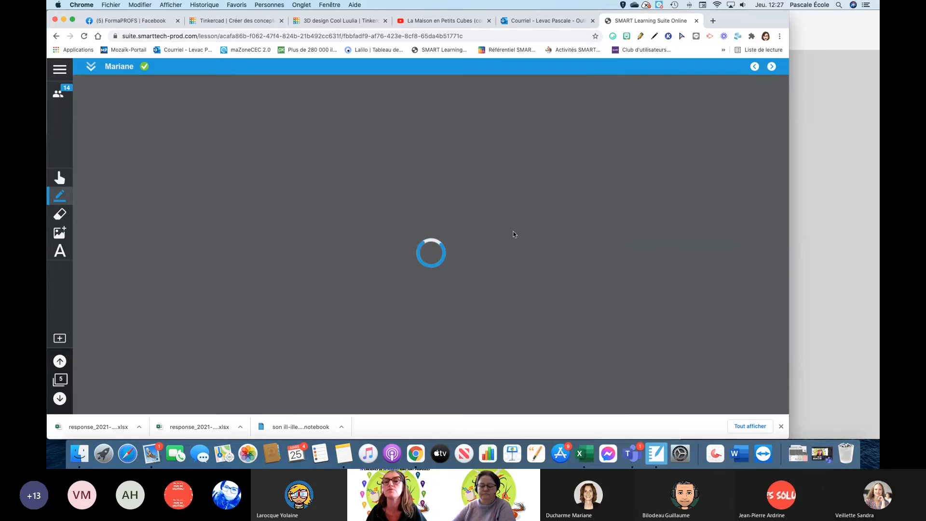
# Draw pen strokes over the purple dots while going through the students' sheets, and advance to page 6.
pyautogui.moveTo(428, 305)
pyautogui.mouseDown()
pyautogui.moveTo(472, 246)
pyautogui.moveTo(496, 249)
pyautogui.mouseUp()
pyautogui.click(772, 67)
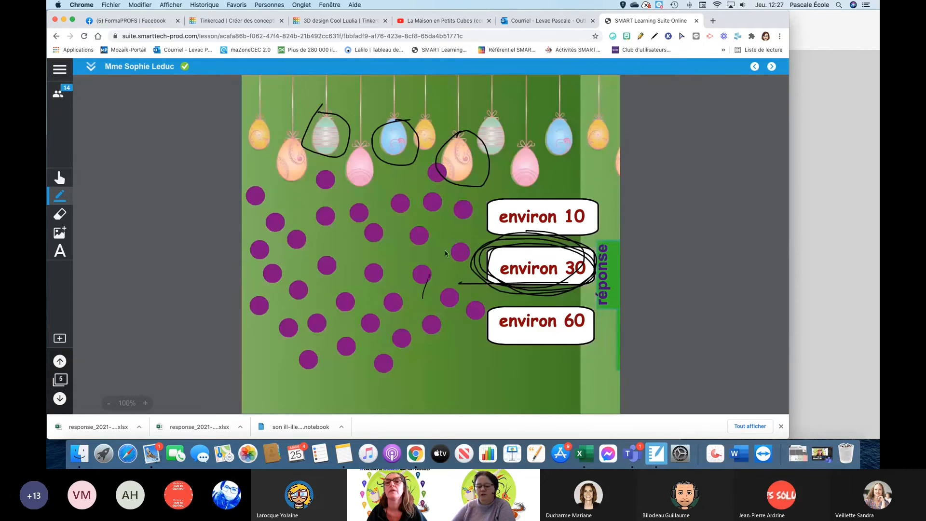
pyautogui.click(772, 67)
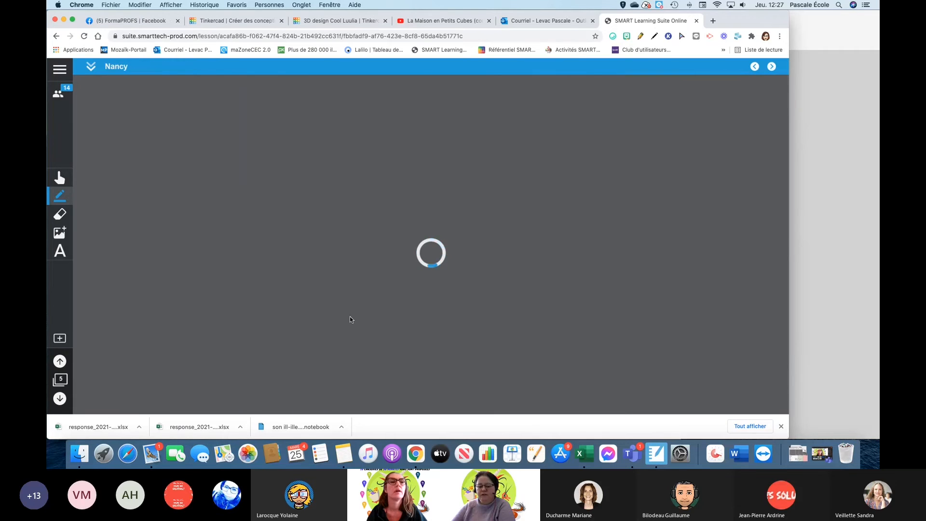
pyautogui.moveTo(333, 318)
pyautogui.mouseDown()
pyautogui.moveTo(350, 282)
pyautogui.moveTo(386, 285)
pyautogui.moveTo(426, 245)
pyautogui.mouseUp()
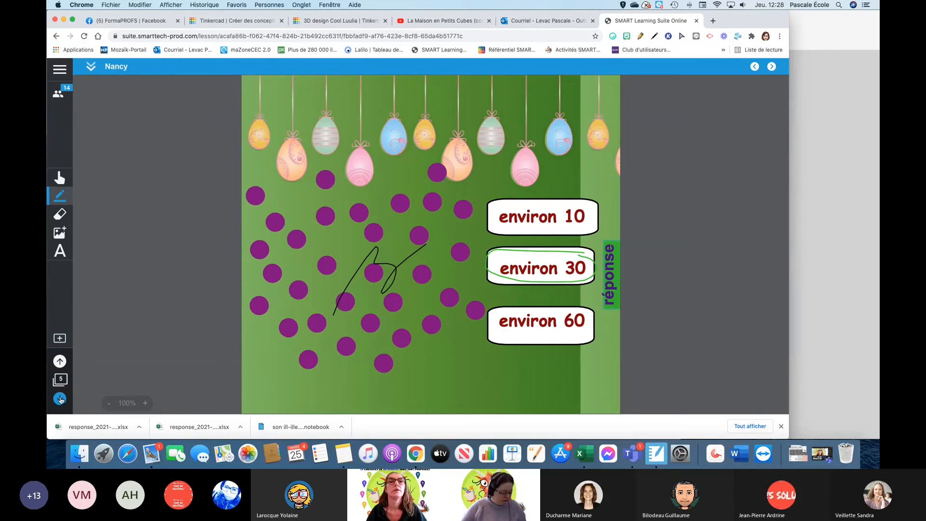
pyautogui.click(60, 398)
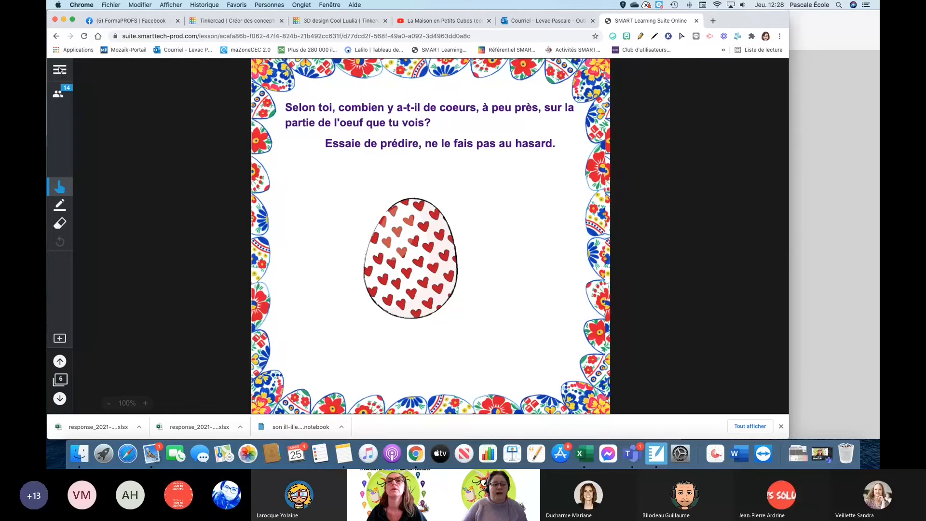
# Open the lesson for editing and convert the heart-covered egg page into a Distribution individuelle activity.
pyautogui.click(59, 69)
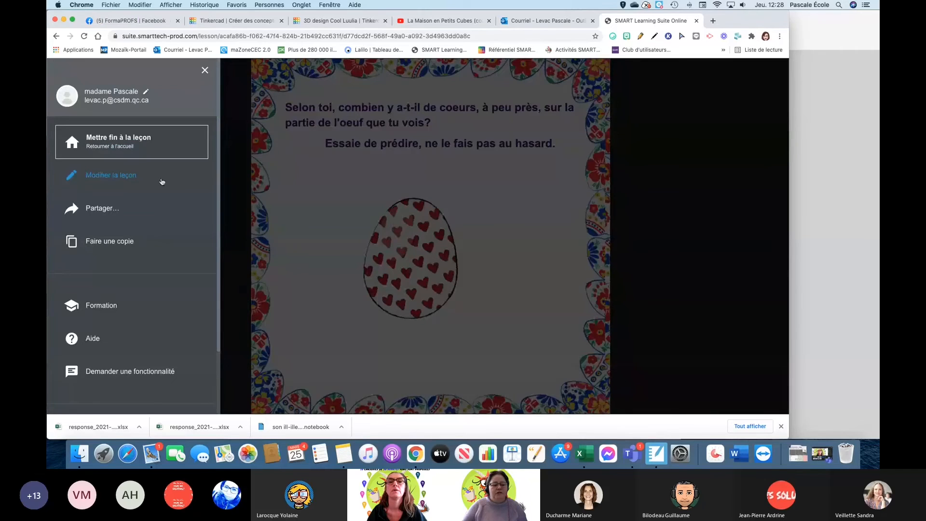
pyautogui.click(114, 177)
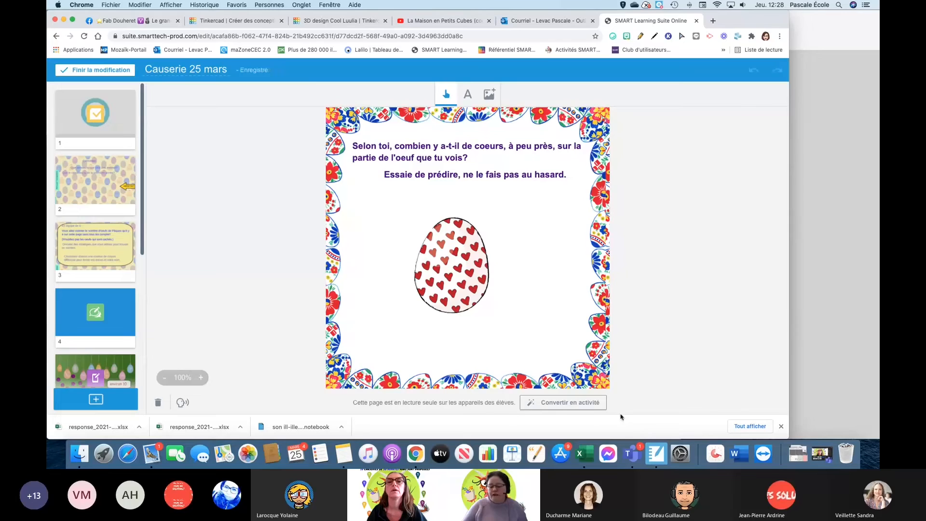
pyautogui.click(567, 404)
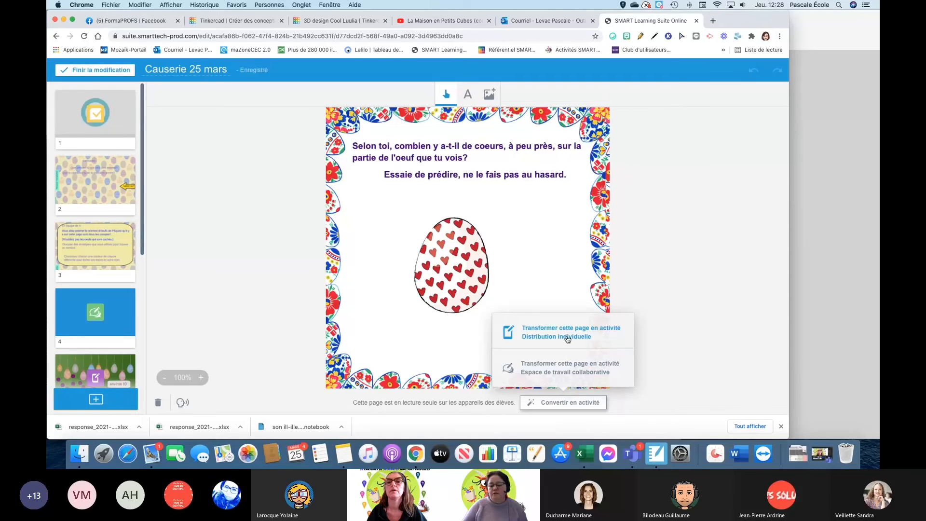
pyautogui.click(568, 338)
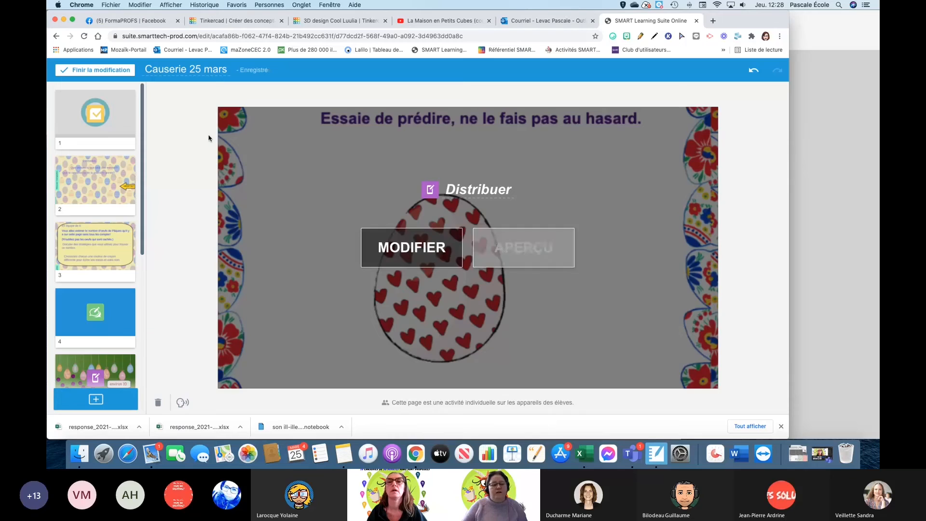
# Resume the lesson and examine the student progress and the teacher's document for the heart egg activity.
pyautogui.click(108, 71)
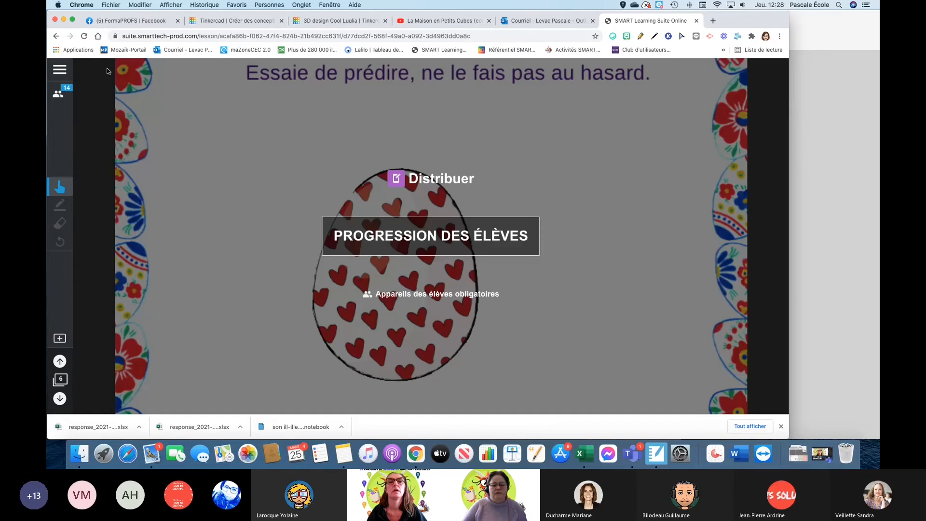
pyautogui.click(464, 247)
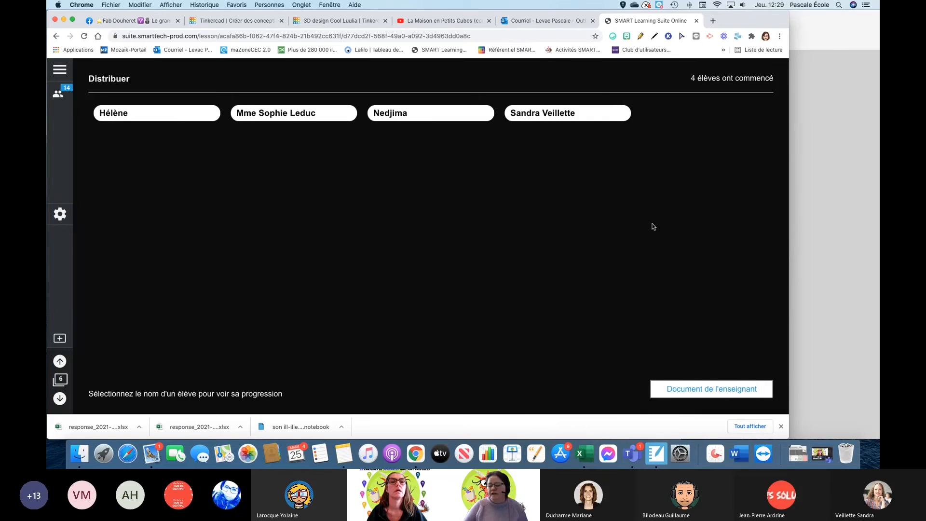
pyautogui.click(698, 390)
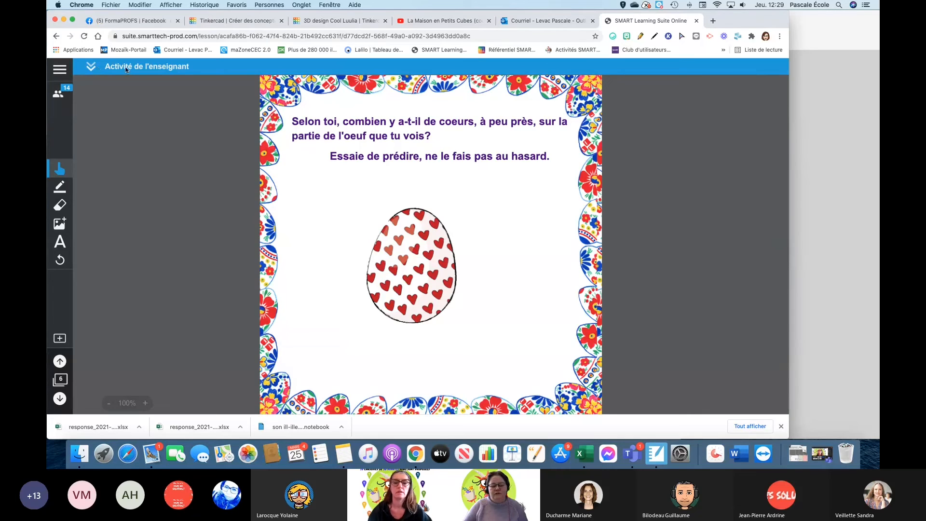
pyautogui.click(91, 67)
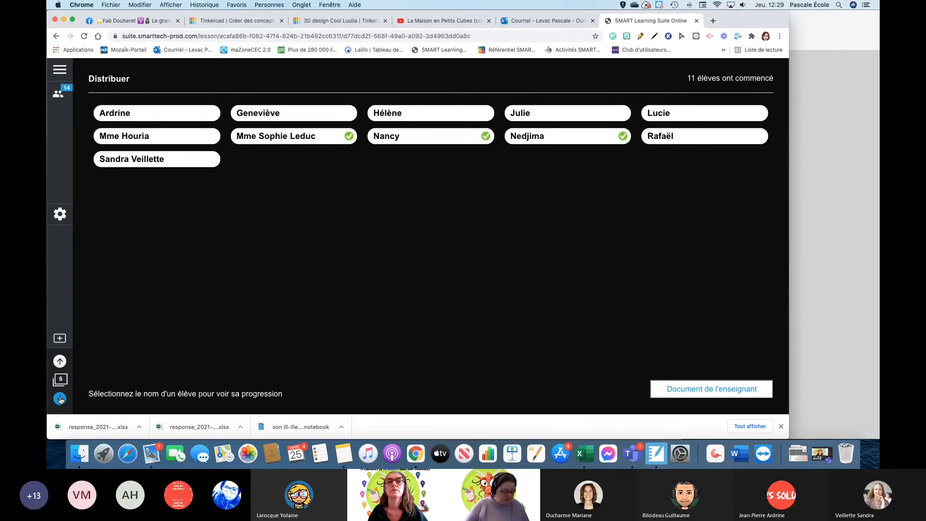
# Start the Reliez-les ! activity on page 7 and draw a random student's name from the magic hat.
pyautogui.click(60, 399)
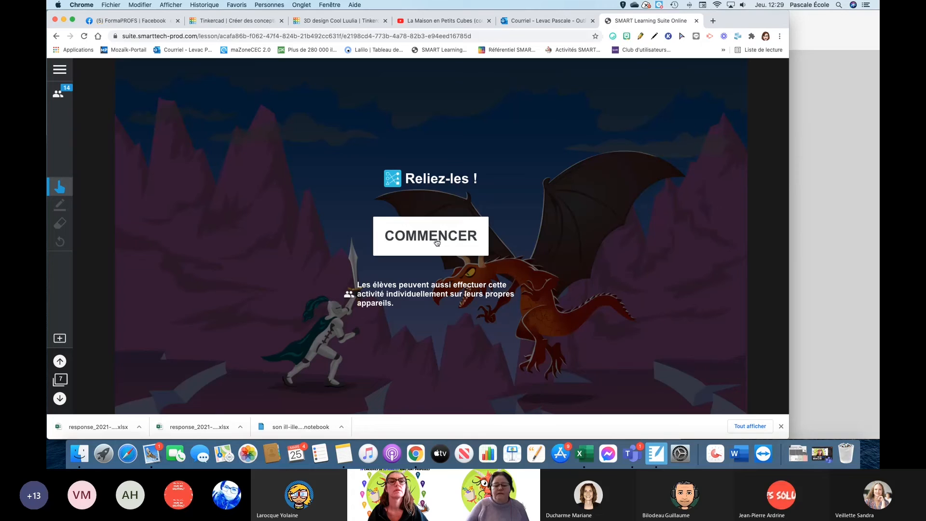
pyautogui.click(437, 242)
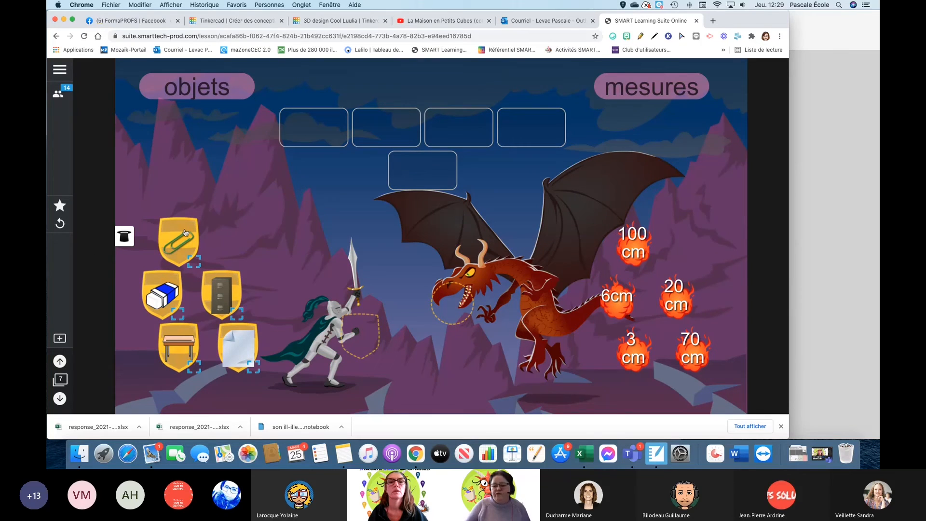
pyautogui.click(125, 238)
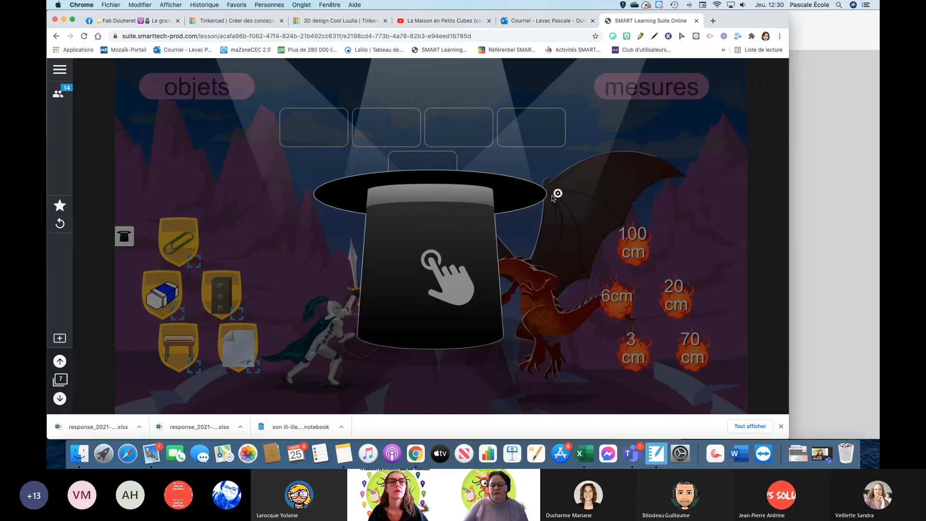
pyautogui.click(432, 259)
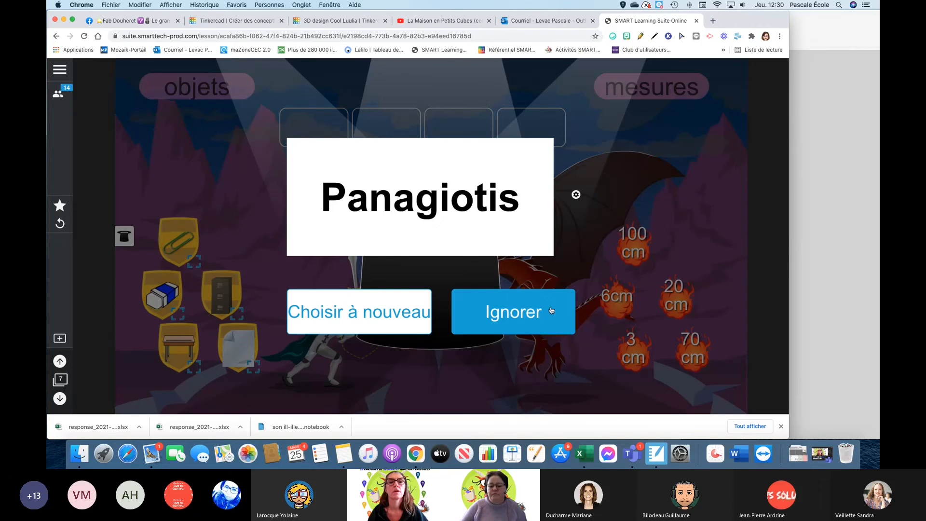
pyautogui.click(519, 314)
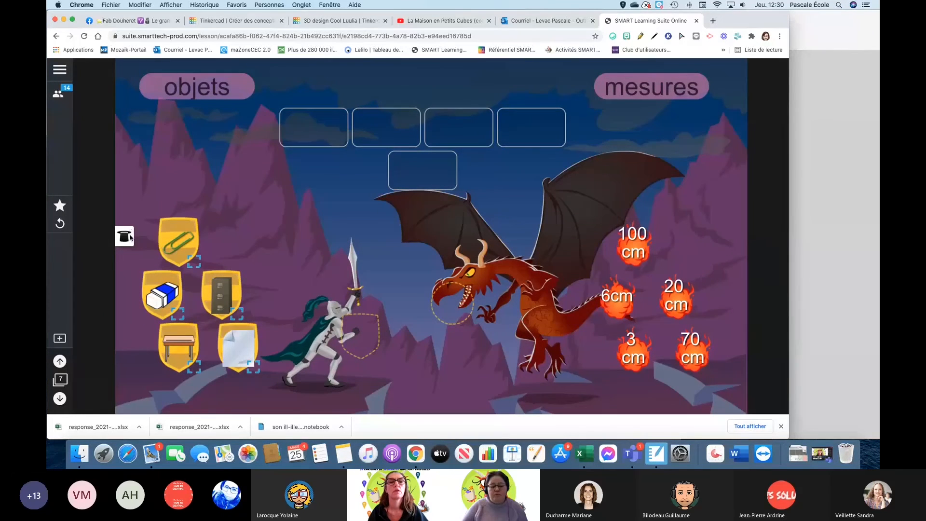
# Set the magic hat to randomize Éléments de droite, draw a random measure and dismiss it.
pyautogui.click(129, 237)
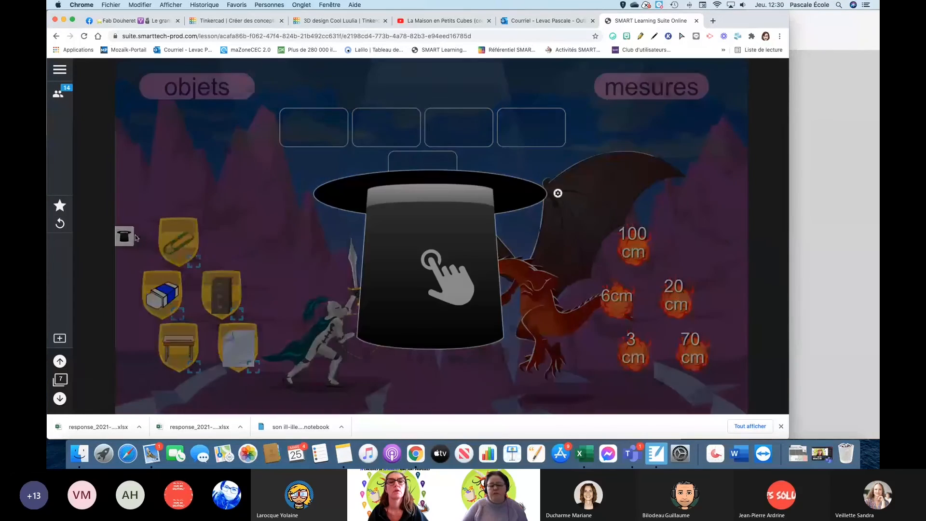
pyautogui.click(558, 194)
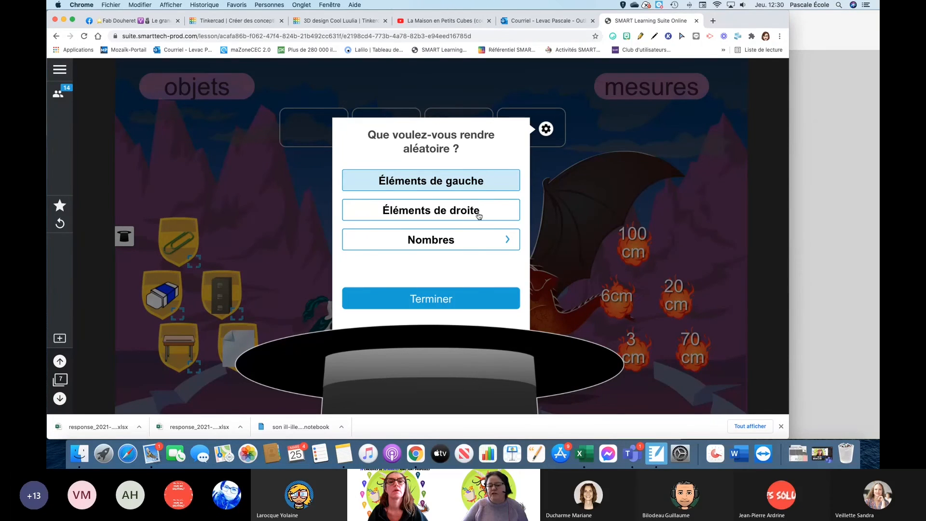
pyautogui.click(449, 302)
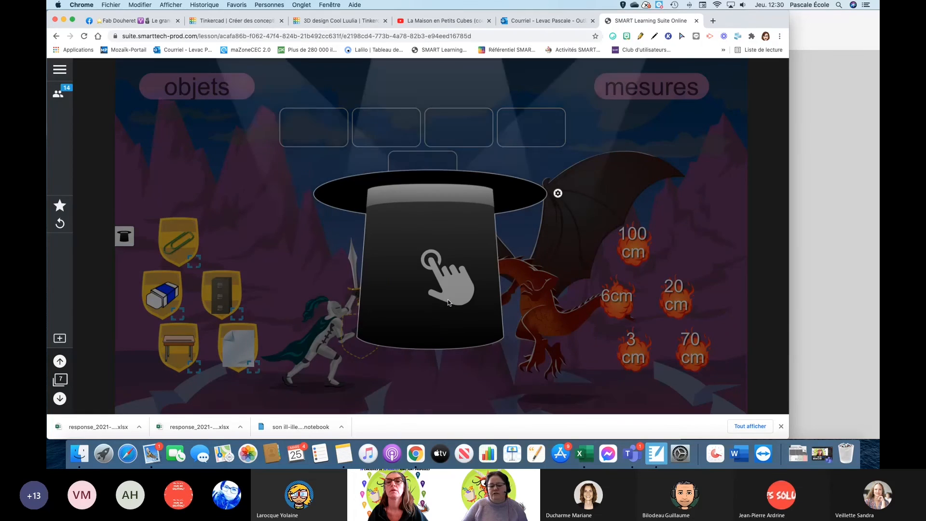
pyautogui.click(434, 265)
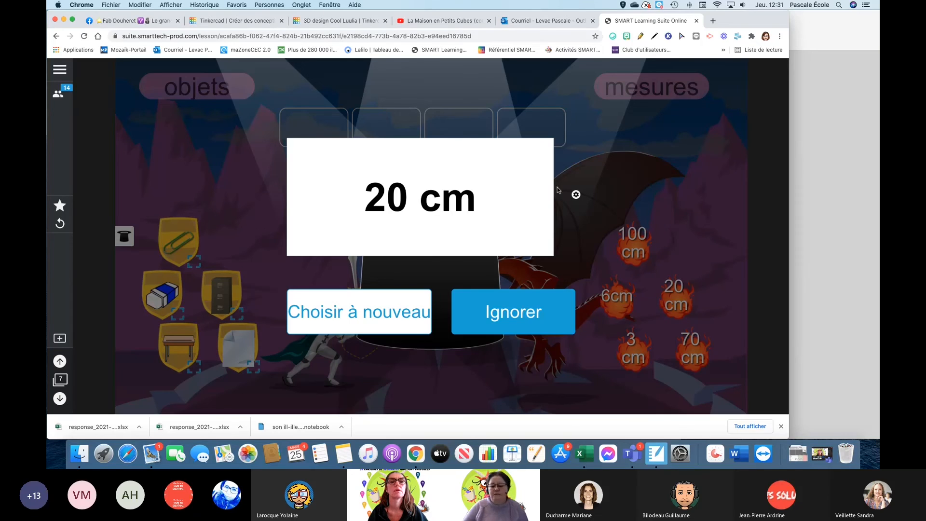
pyautogui.click(518, 324)
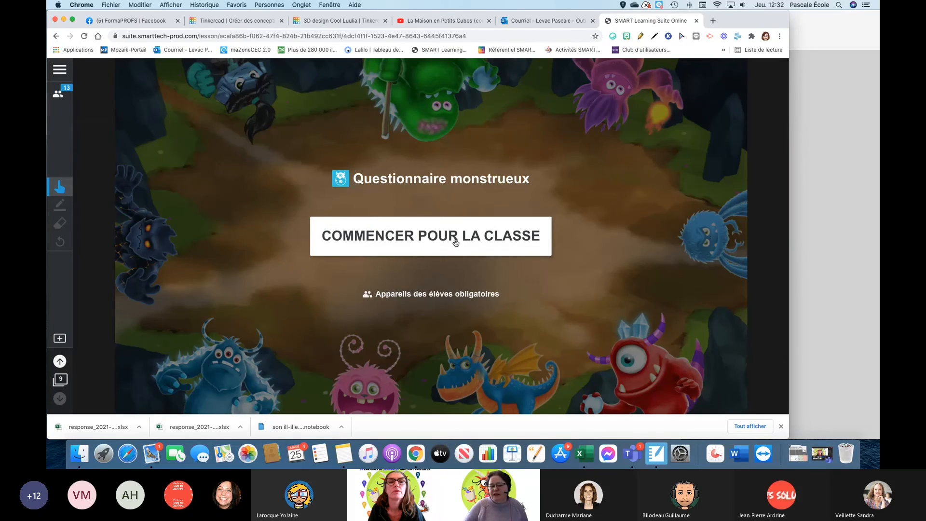
# Start the Questionnaire monstrueux for the class, divide the students into 4 teams and begin the quiz.
pyautogui.click(455, 242)
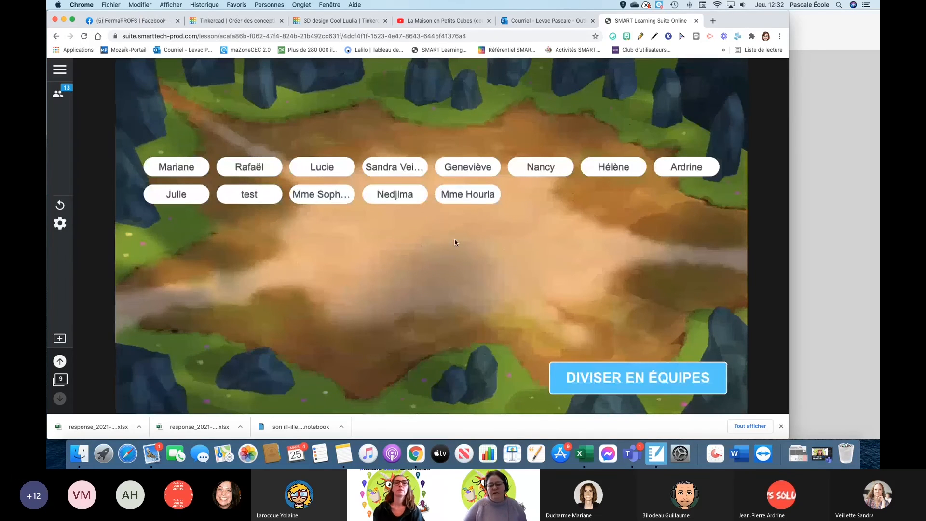
pyautogui.click(629, 380)
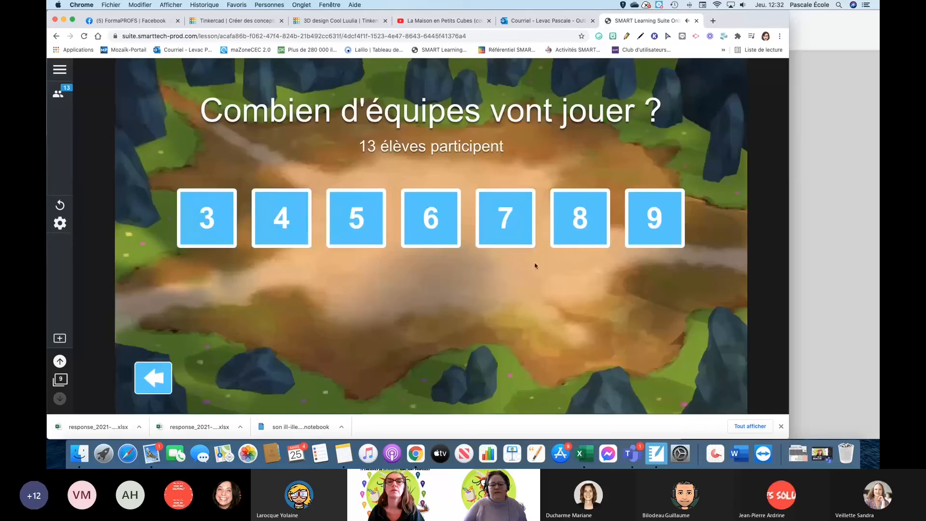
pyautogui.click(289, 217)
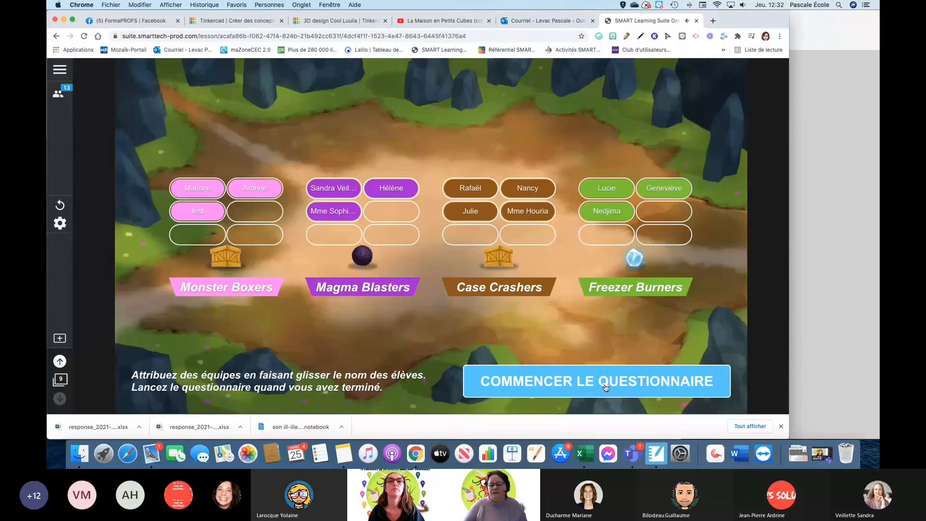
pyautogui.click(606, 388)
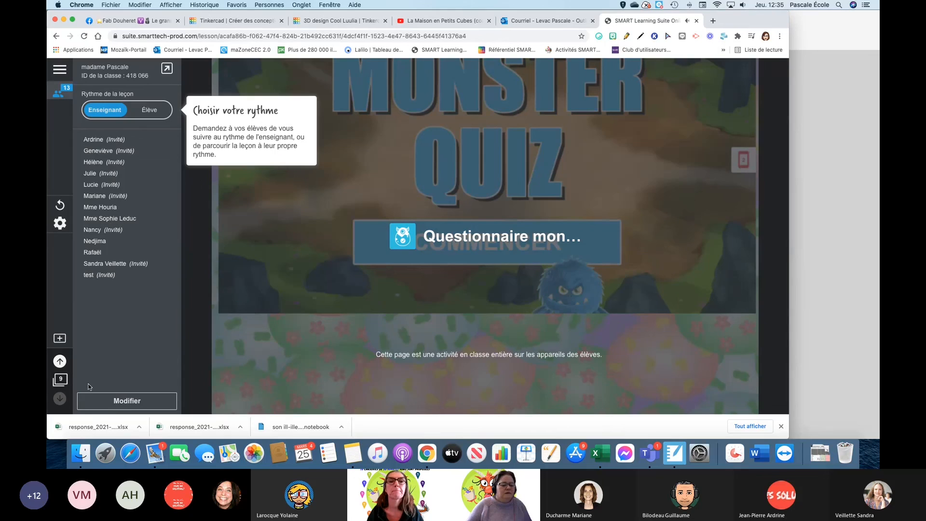
# Remove the student listed between Mme Houria and Nancy from the connected class list.
pyautogui.click(115, 409)
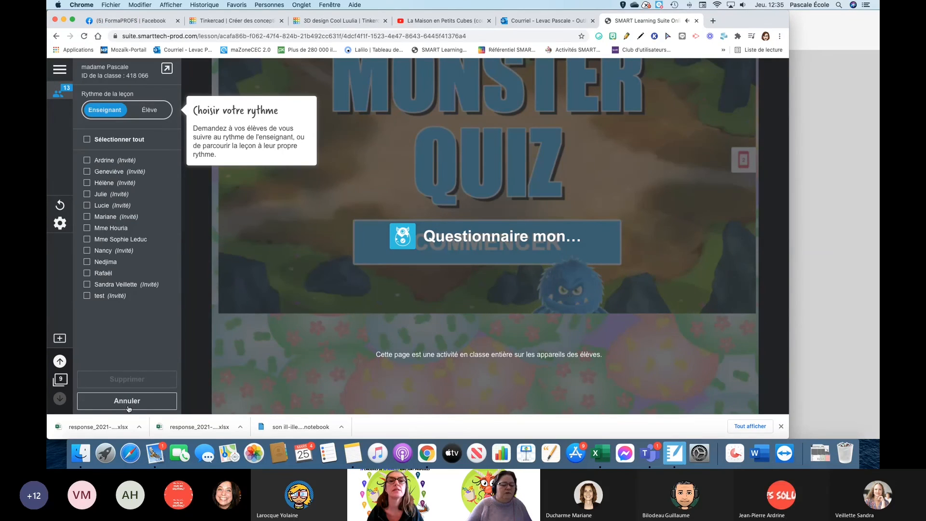
pyautogui.click(113, 240)
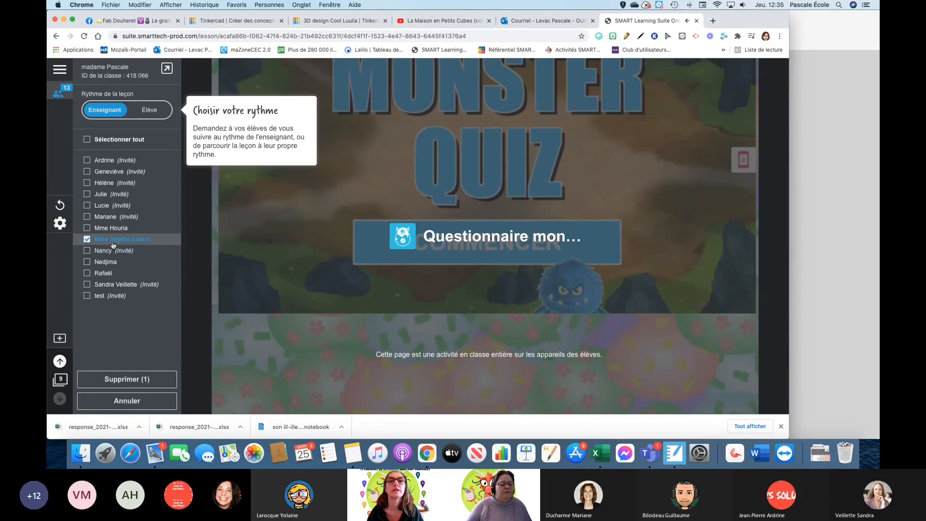
pyautogui.click(132, 381)
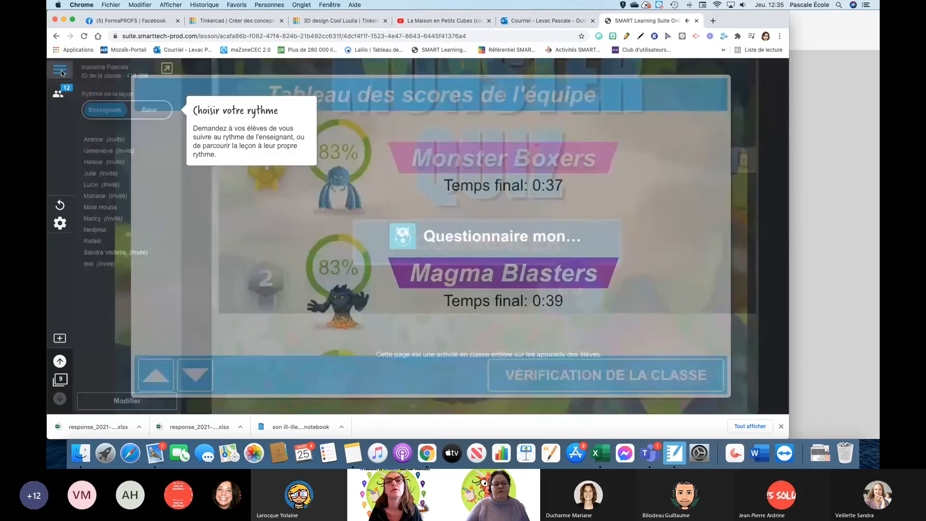
# End the lesson and return to the lesson library.
pyautogui.click(60, 71)
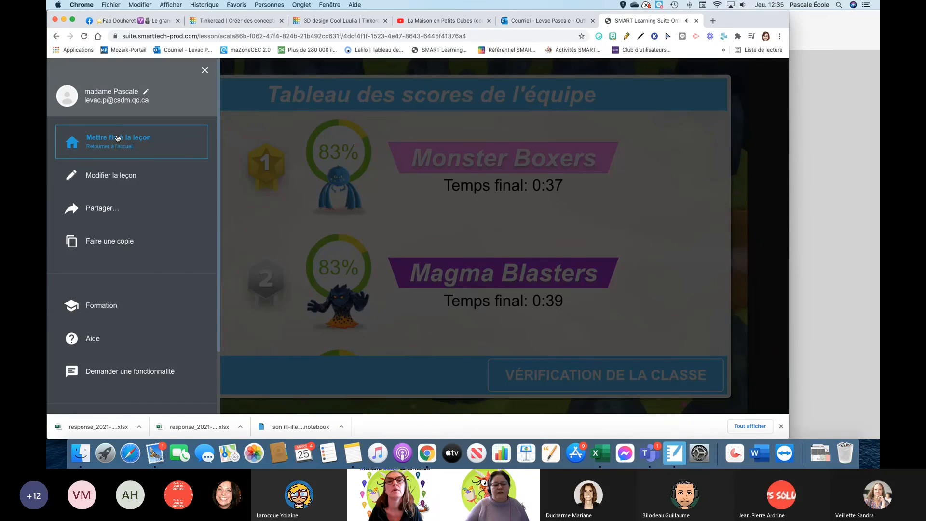
pyautogui.click(117, 138)
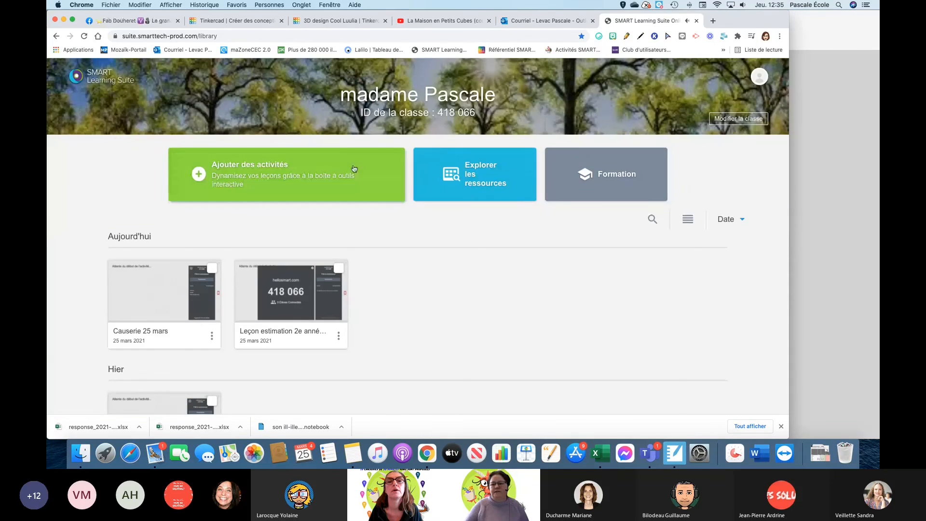